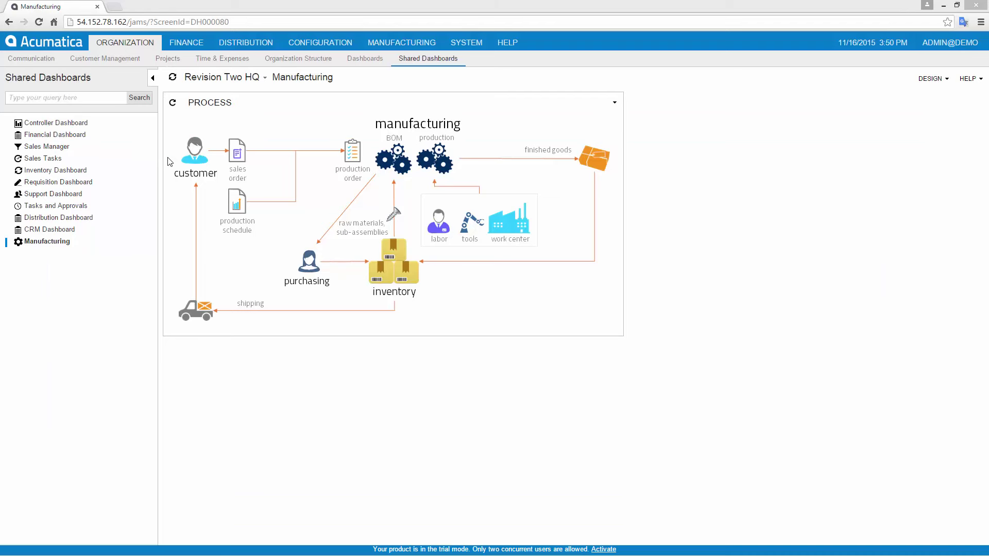
Create production order 000017 for the Keurig Model 450 line of sales order SO003367.
click(237, 155)
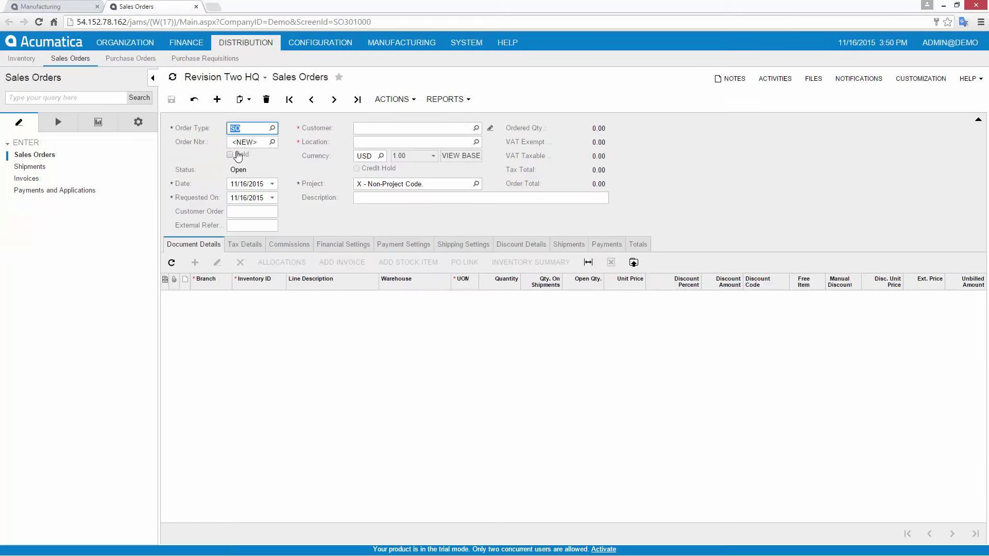
click(357, 99)
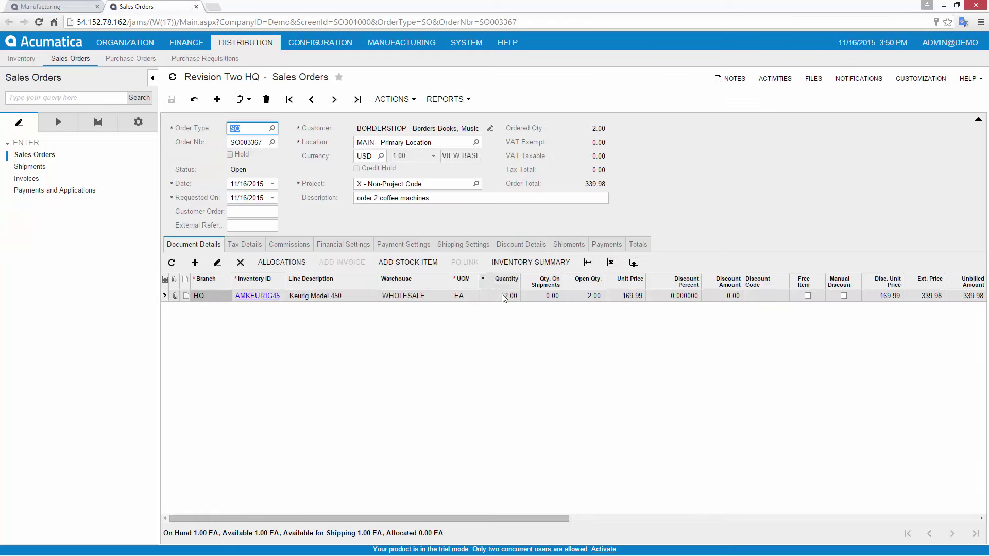
click(504, 299)
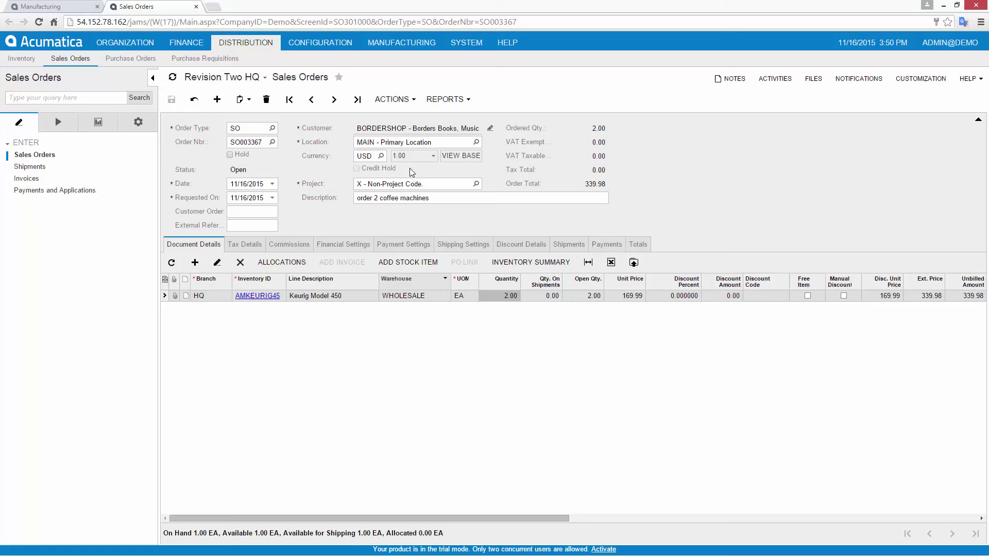
click(393, 99)
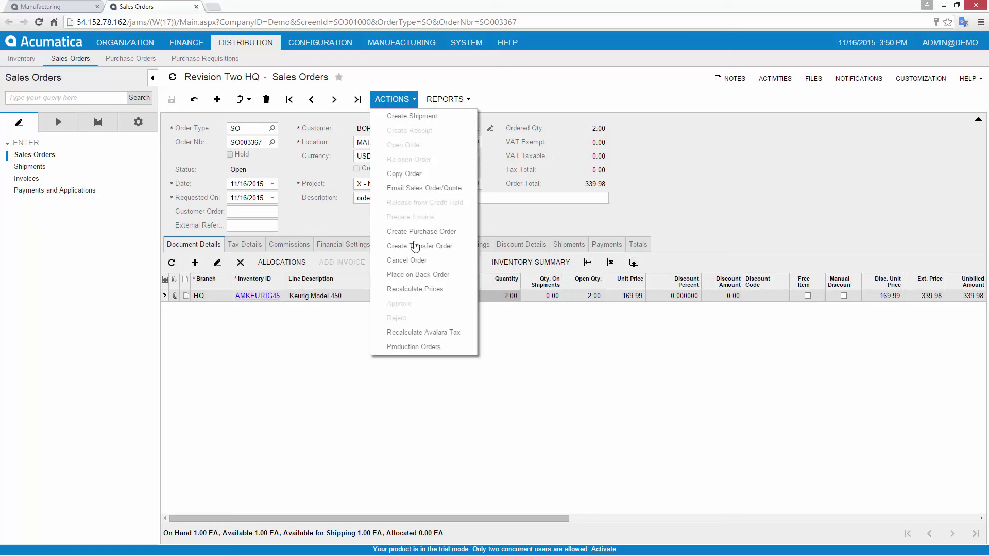
click(415, 348)
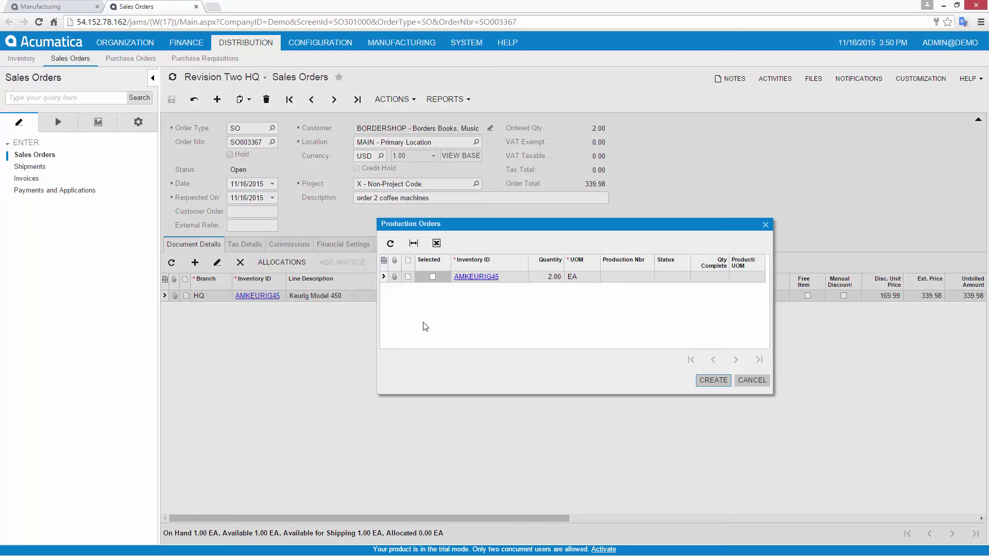
click(433, 276)
click(707, 385)
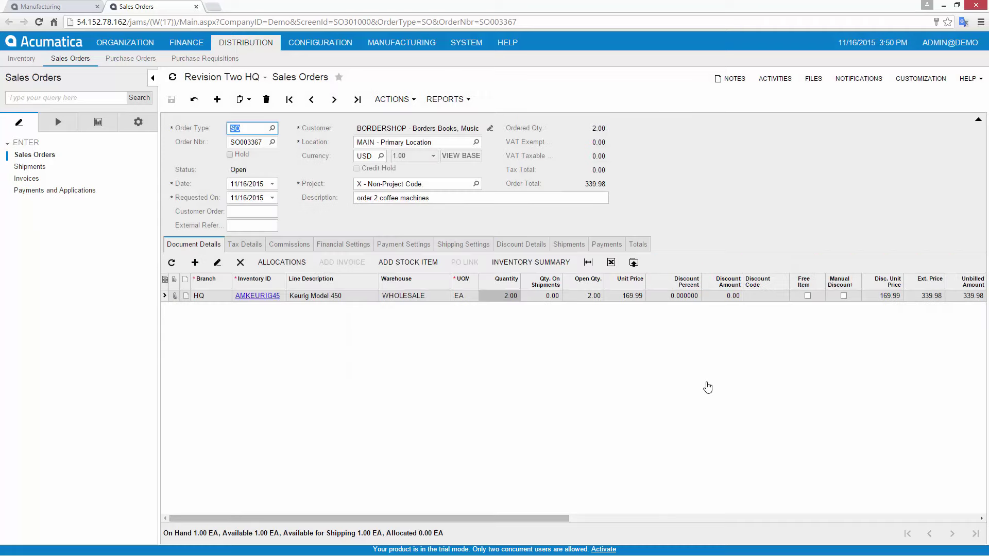
drag(560, 519, 955, 514)
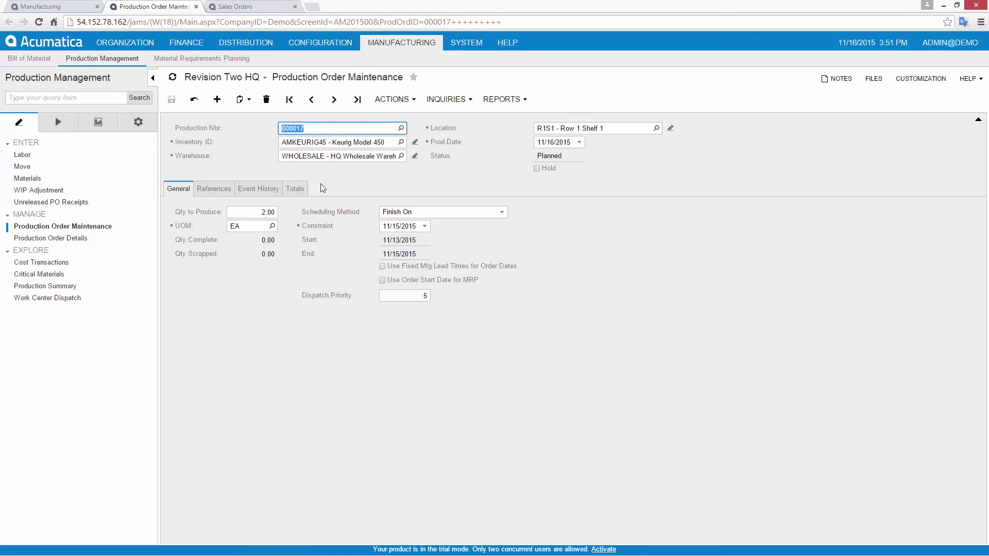
Review production order 000017's cost totals and its operations, including Inspection operation 0050.
click(297, 190)
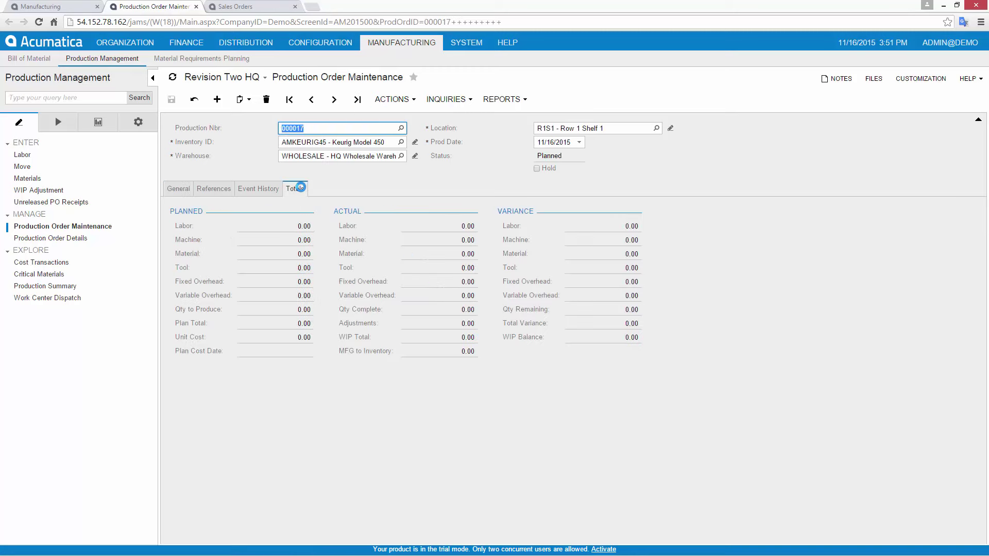
click(448, 99)
click(462, 116)
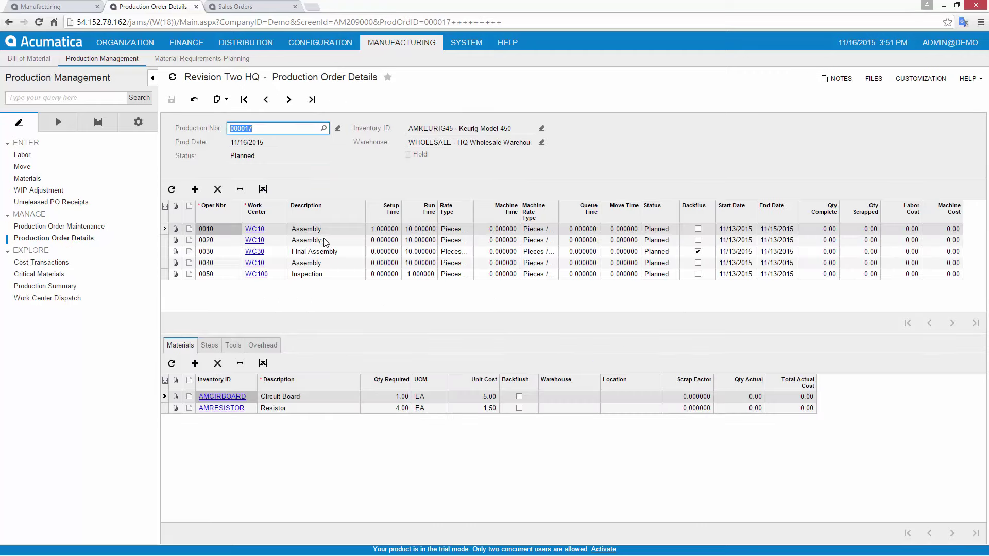
click(334, 274)
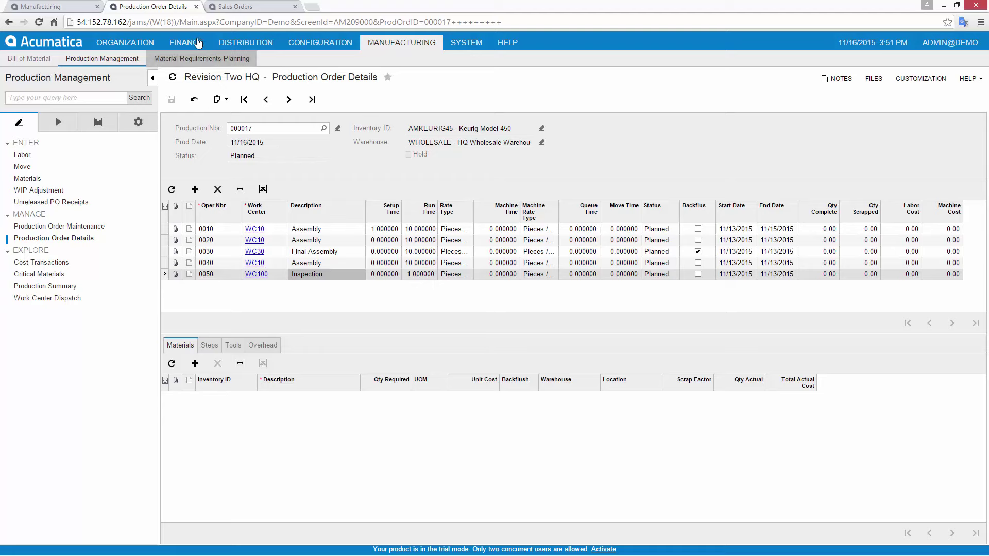
Load the Keurig Model 450 bill of material, revision B, and select operation 0010's work center.
click(46, 7)
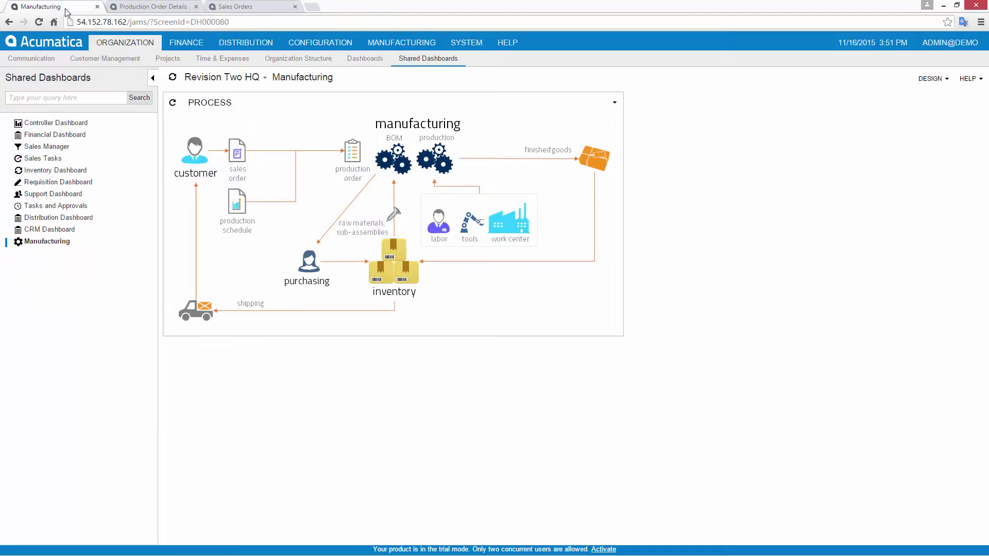
click(390, 161)
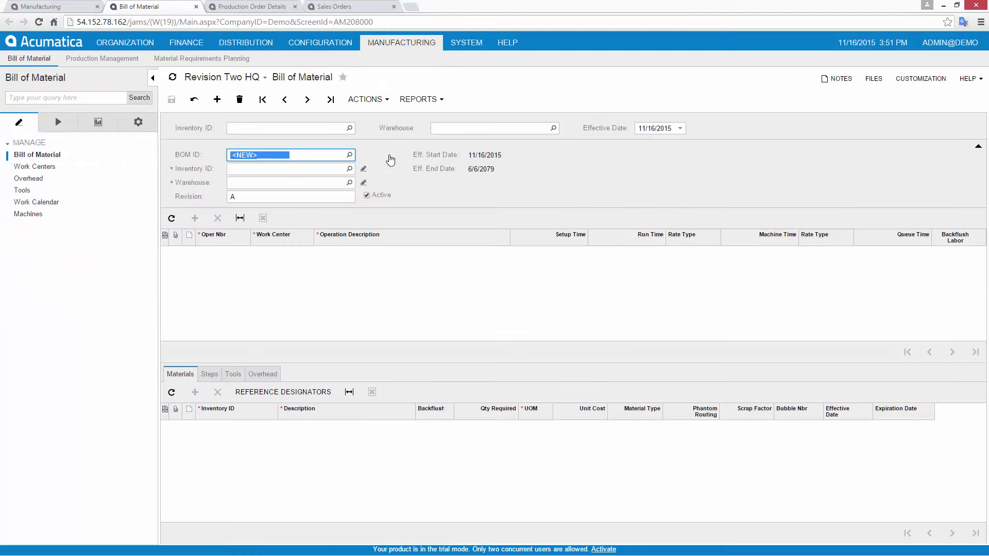
click(330, 99)
click(278, 252)
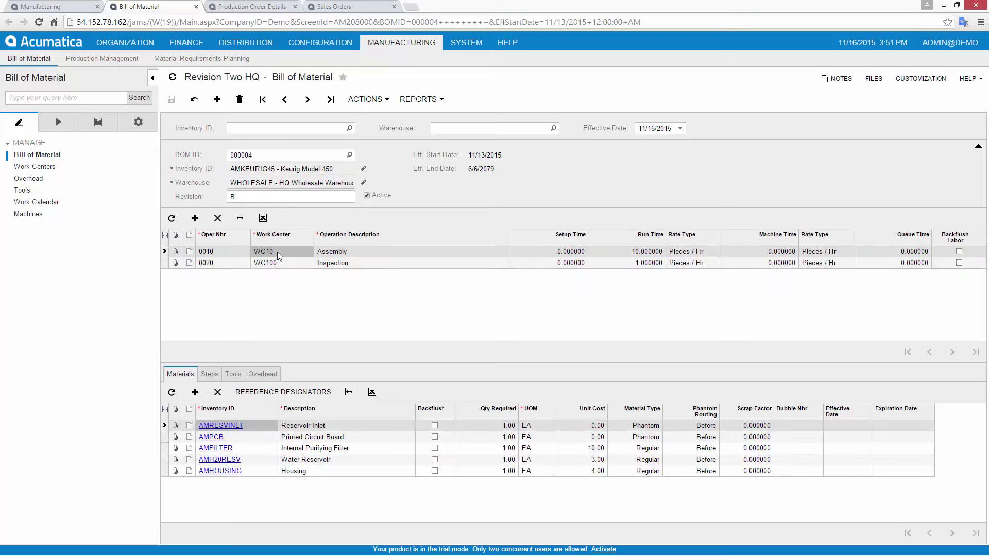
Browse work center WC10, then load work center WC20 from the lookup.
click(46, 7)
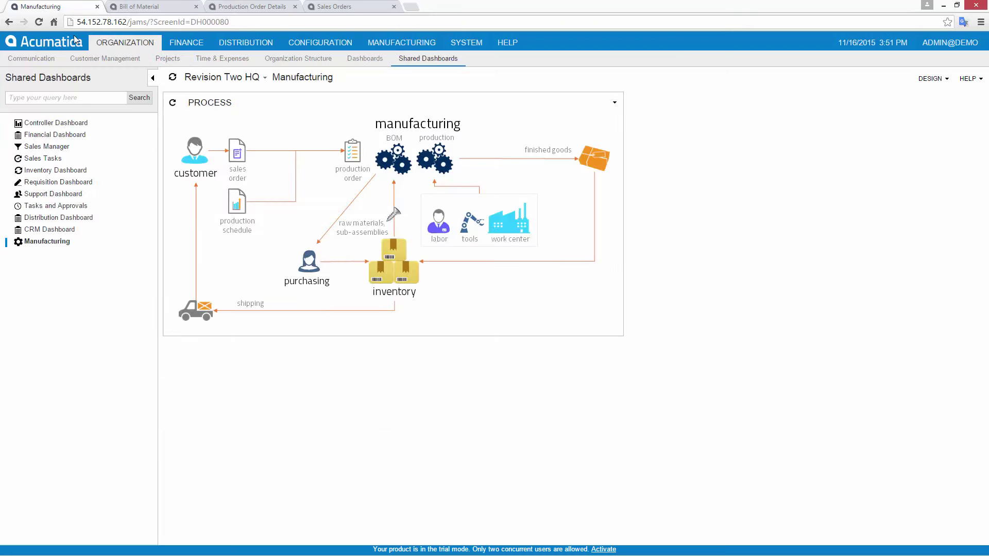
click(511, 235)
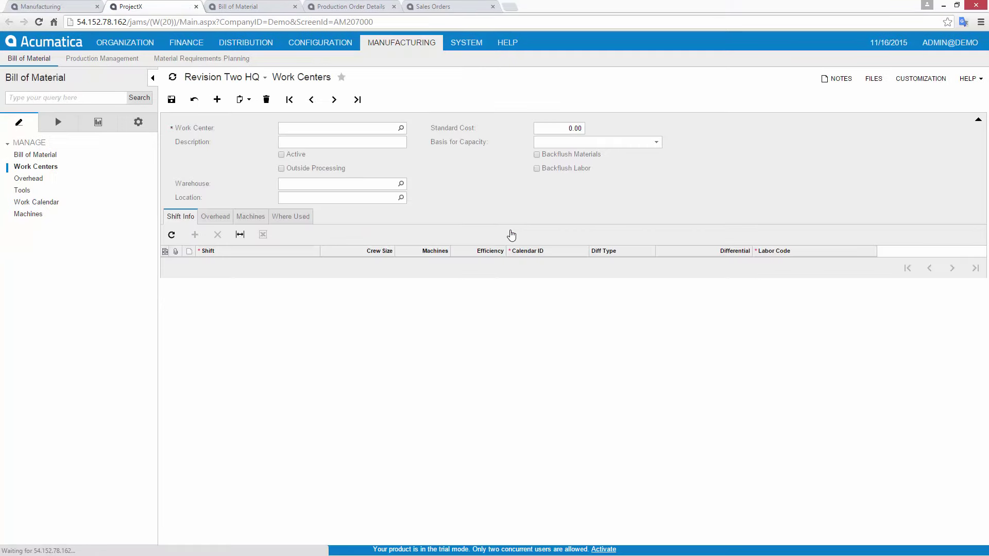
click(333, 100)
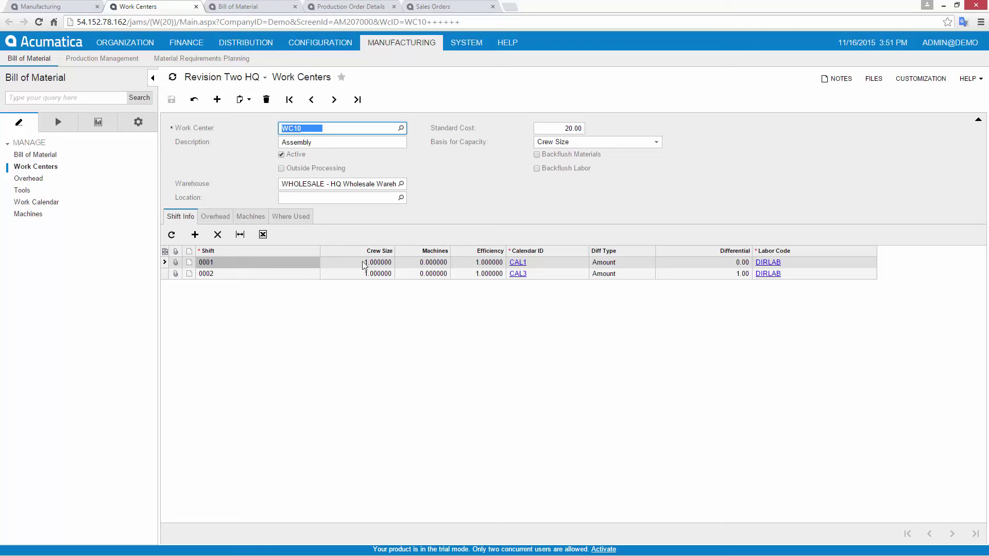
click(400, 127)
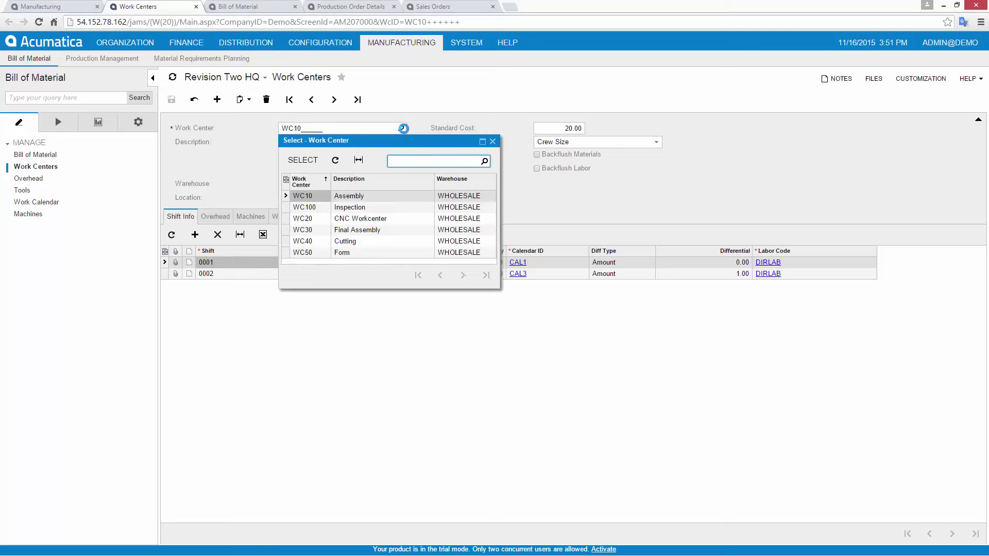
double_click(355, 221)
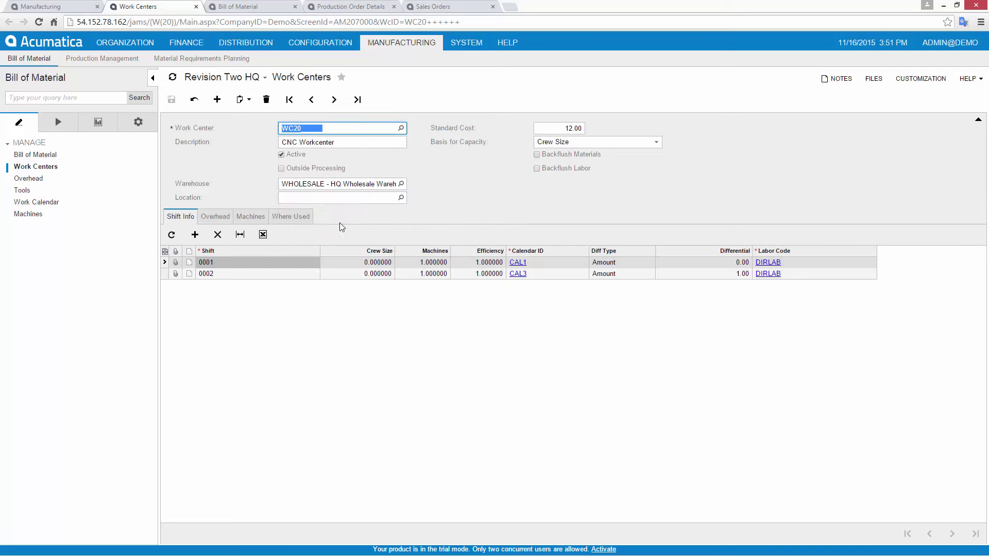
Review WC20's overhead and machines, view WC50, and return to the bill of material.
click(221, 218)
click(250, 217)
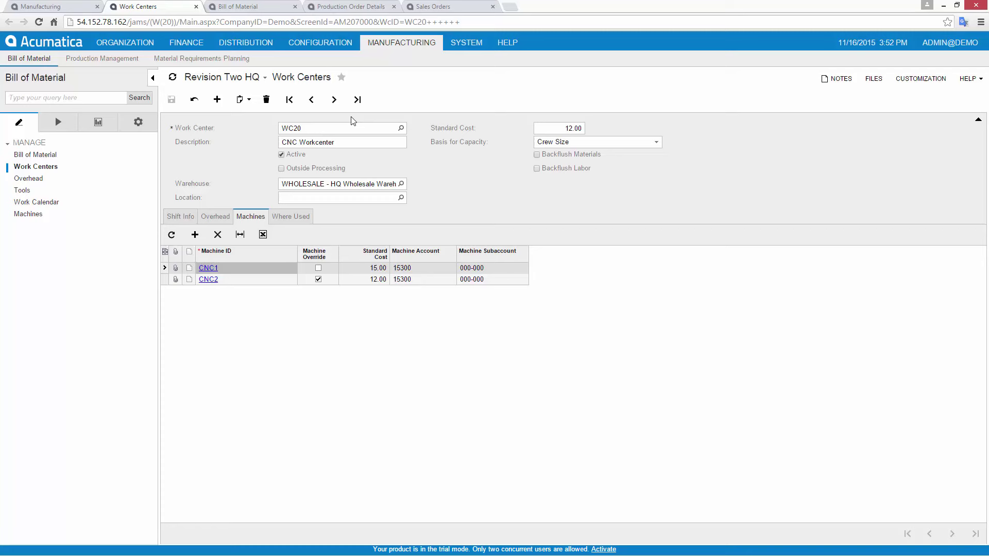
click(334, 99)
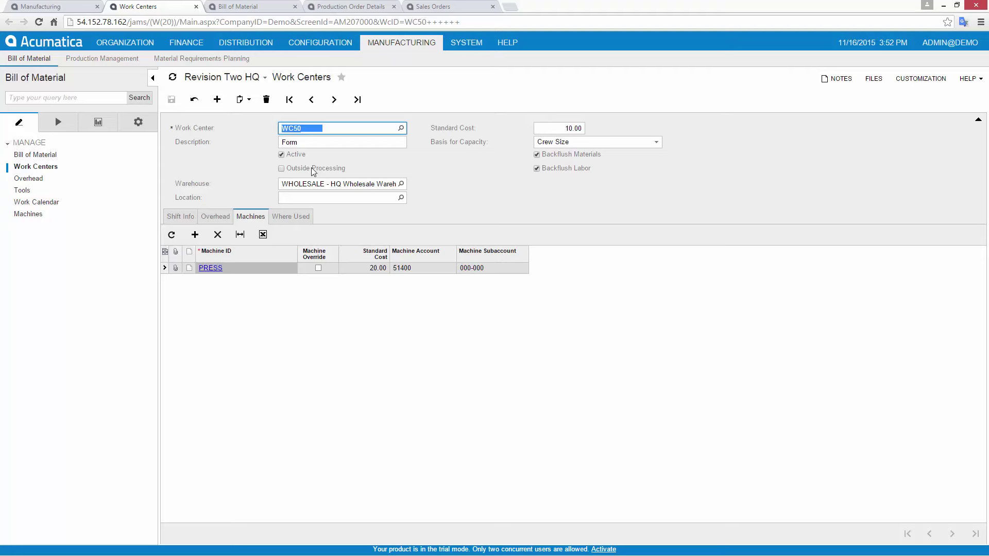
click(195, 7)
click(155, 8)
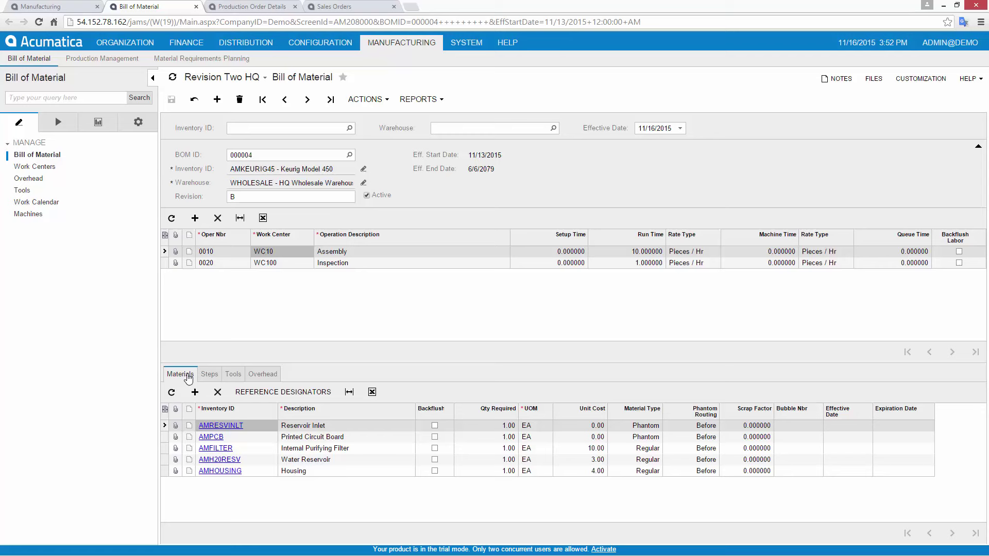
Check the Reservoir Inlet's Phantom material type on BOM 000004 and list its three assembly steps.
click(634, 426)
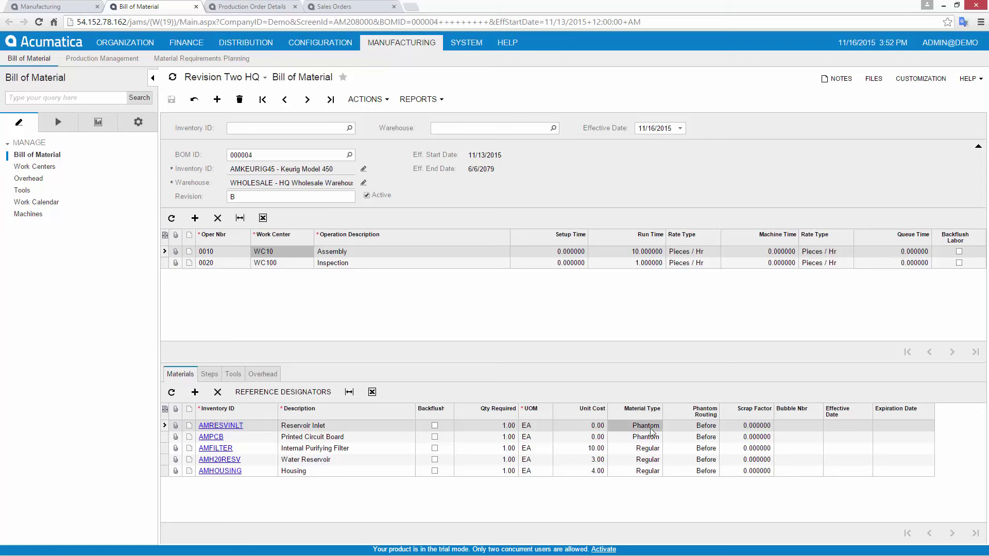
click(650, 430)
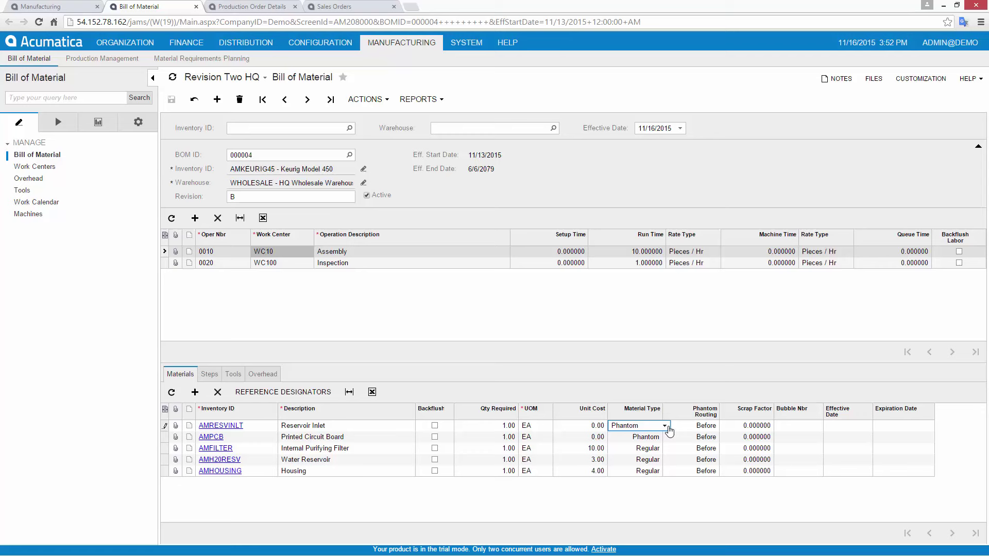
click(209, 374)
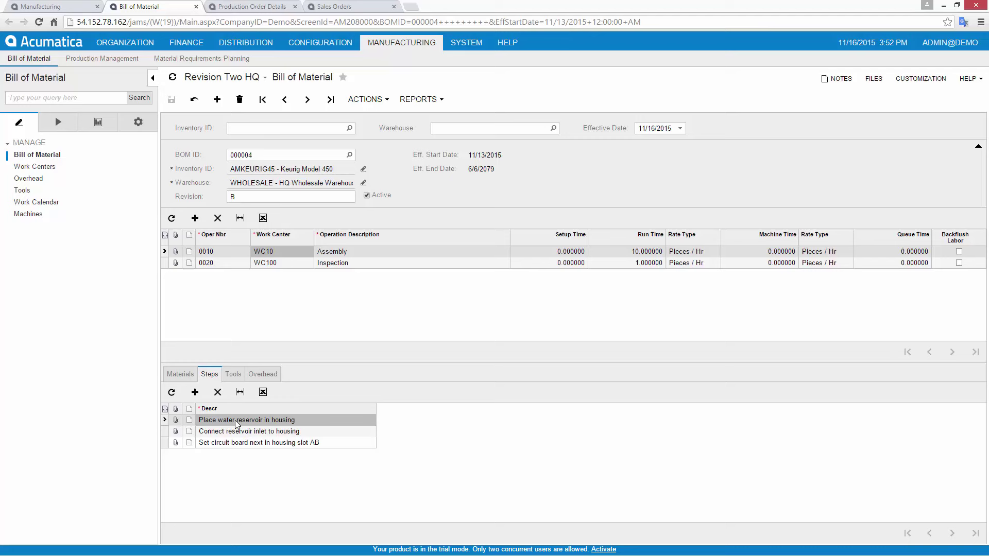
Review BOM 000002's Barrel Mold tool and BOM 000001's Administrative Overhead, then close the BOM page.
click(233, 374)
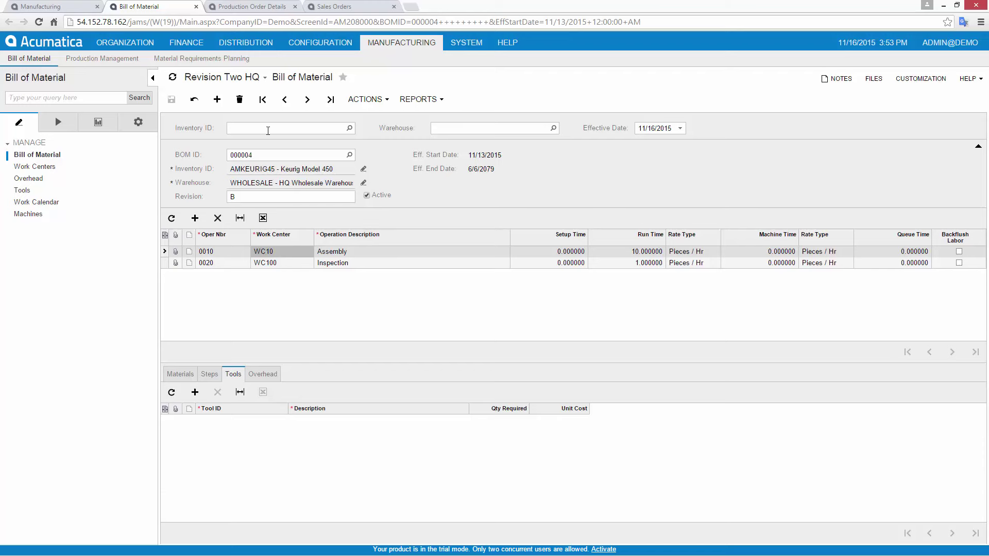
click(284, 99)
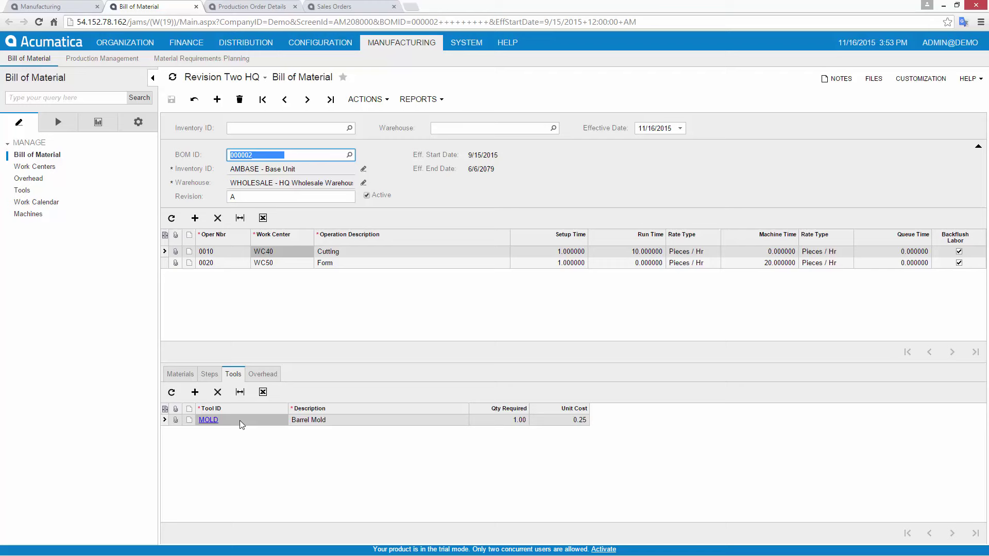
click(262, 374)
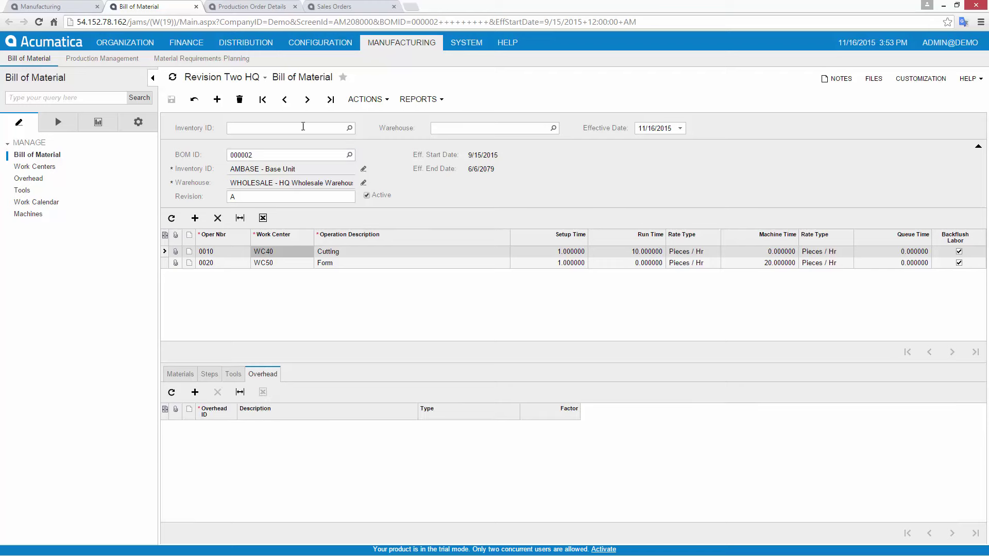
click(285, 99)
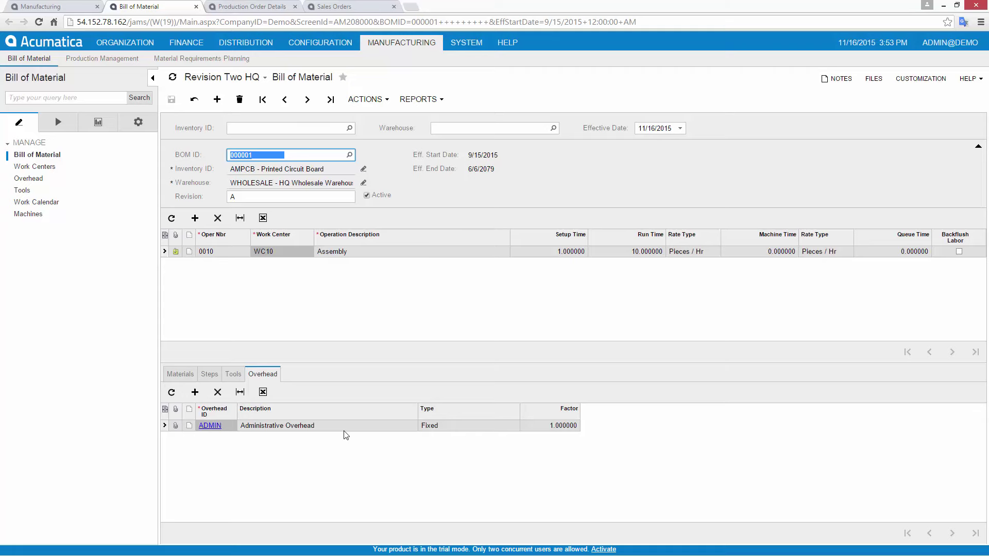
click(195, 6)
Release production order 000017.
click(47, 6)
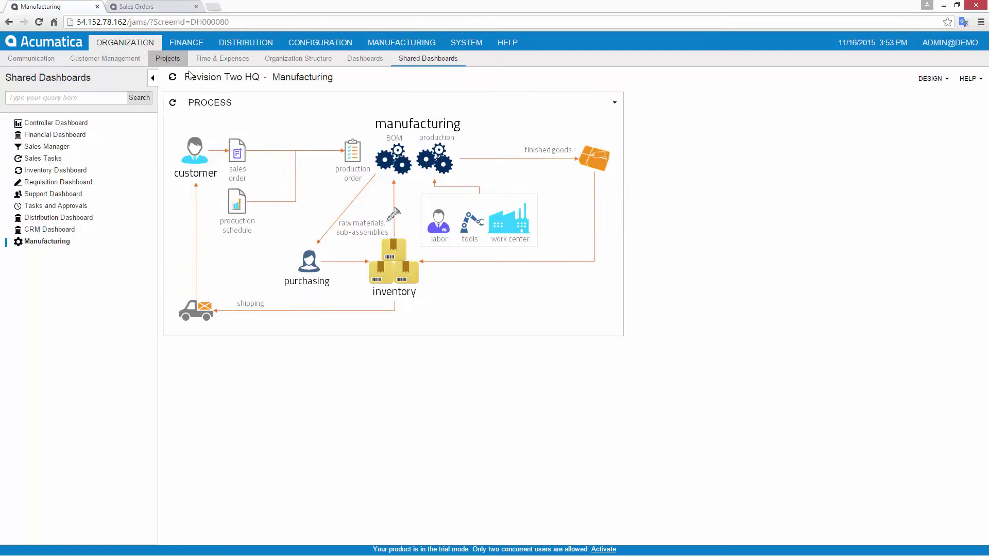
click(432, 160)
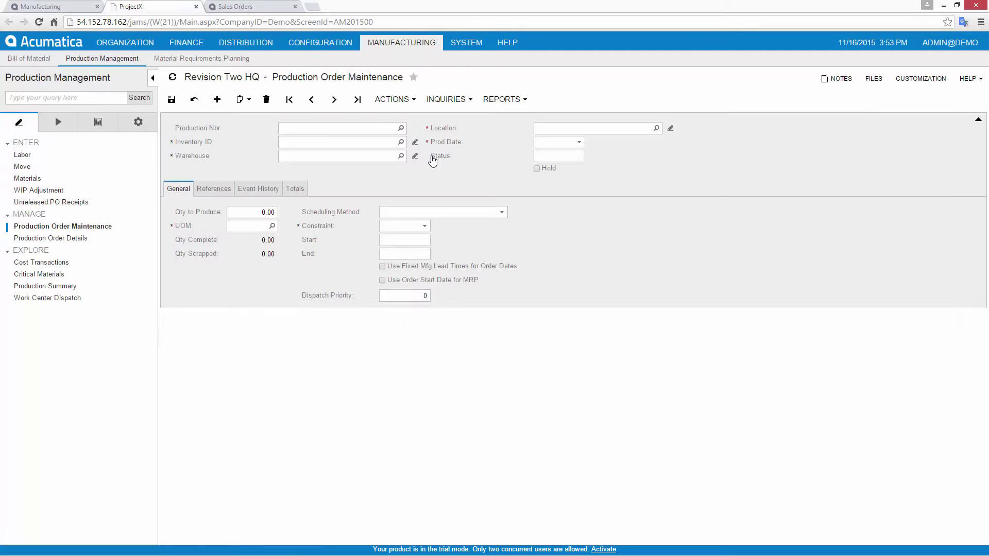
click(357, 102)
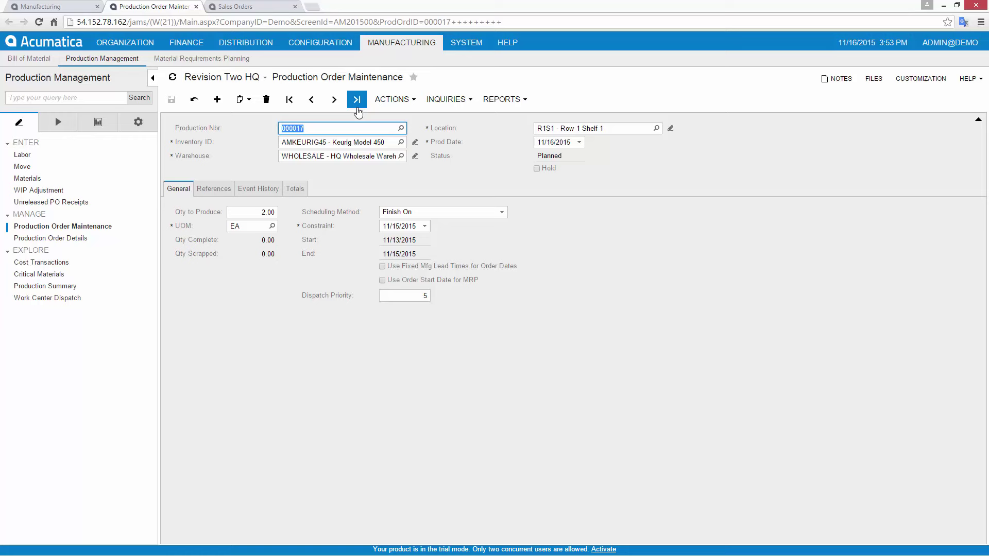
click(392, 99)
click(410, 131)
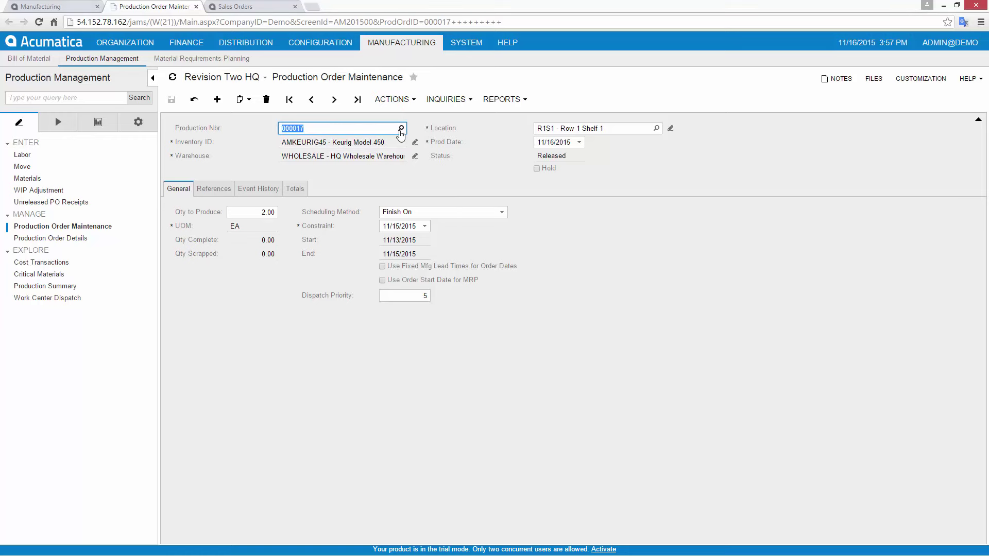
Issue all eight materials for order 000017 in batch MATL000013 and release the batch.
click(27, 178)
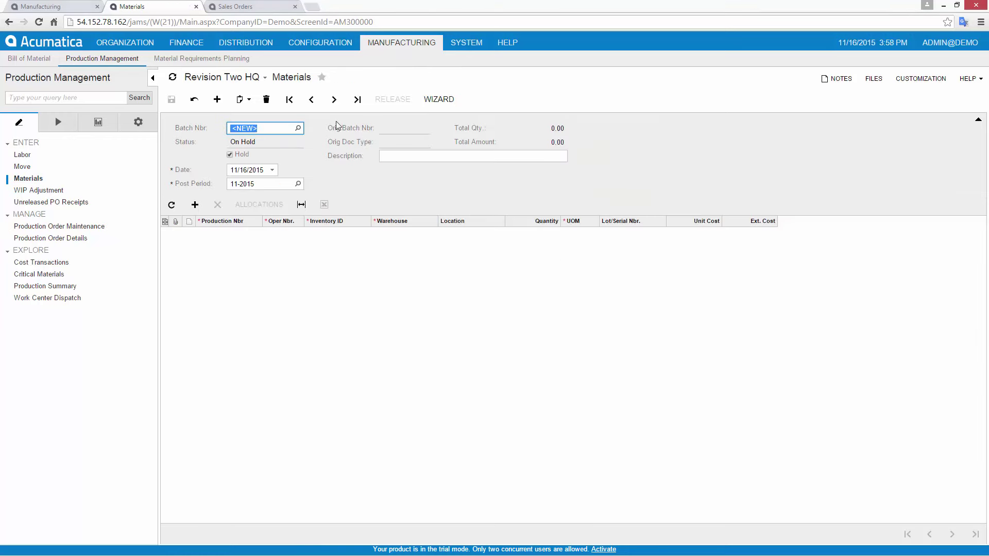
click(439, 99)
click(229, 105)
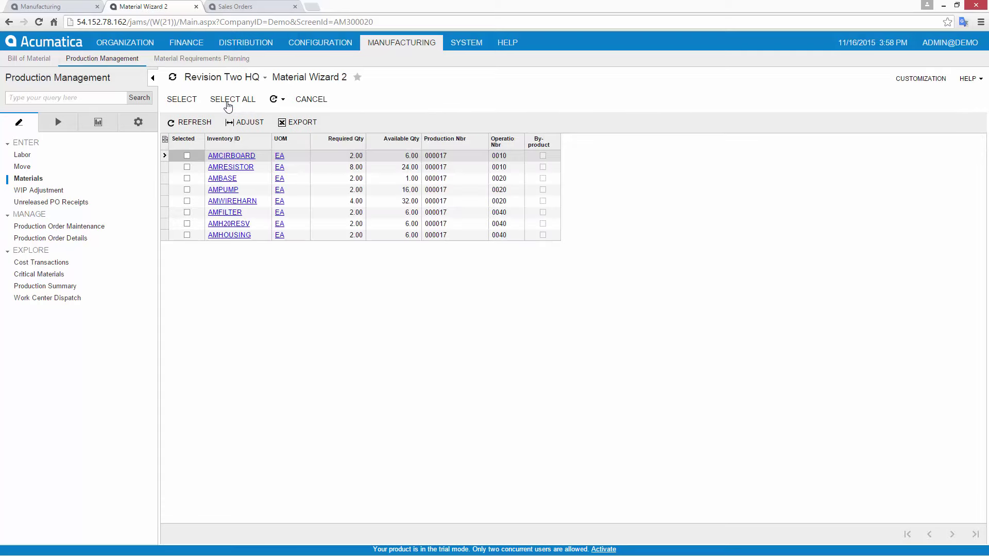
click(229, 107)
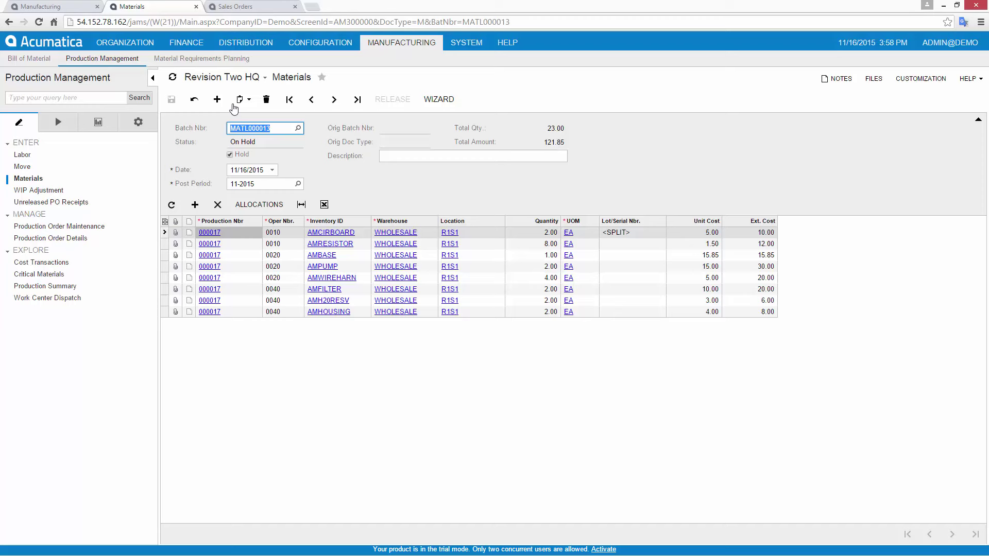
text(release materials to production order 000017)
click(230, 155)
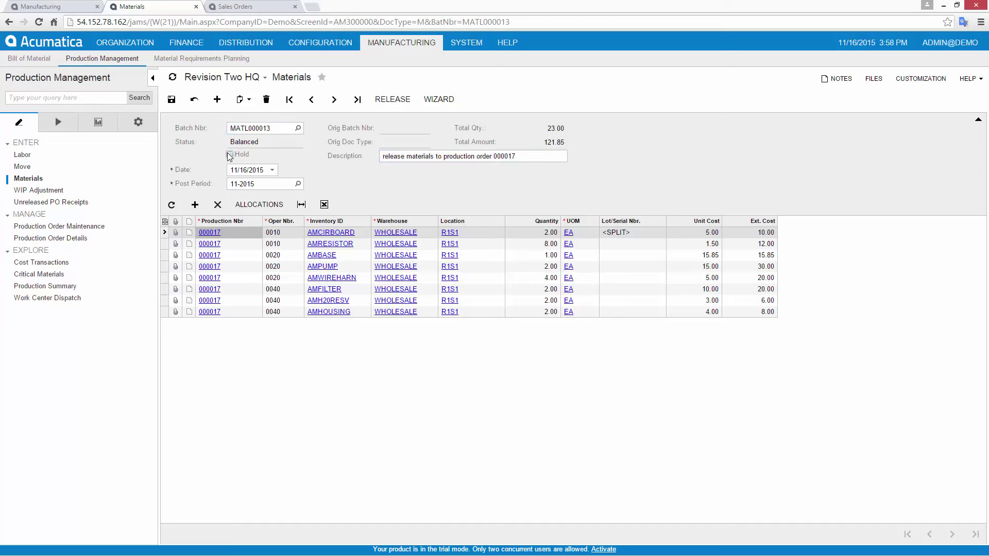
click(394, 103)
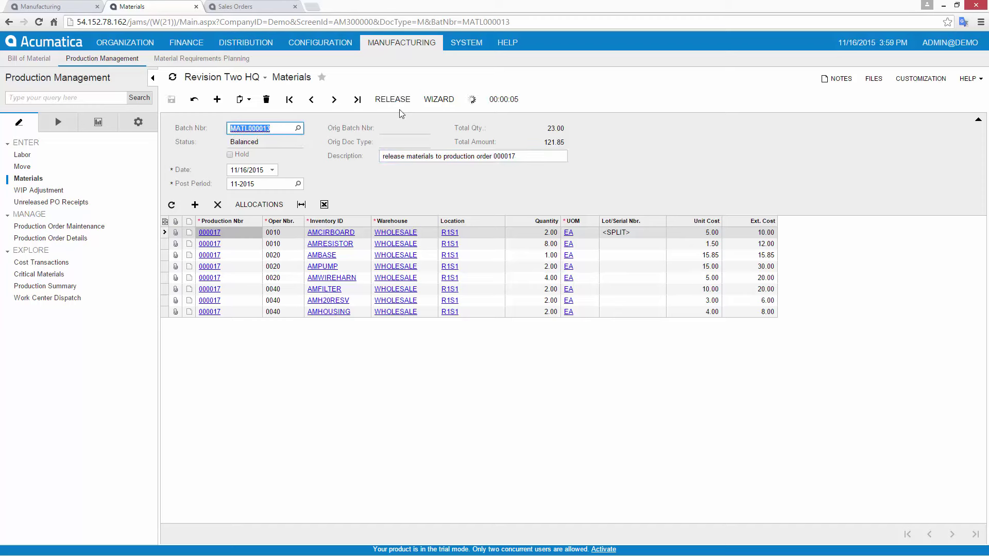
List all critical materials for order 000017, finding only Base Unit short, then return to the order.
click(59, 275)
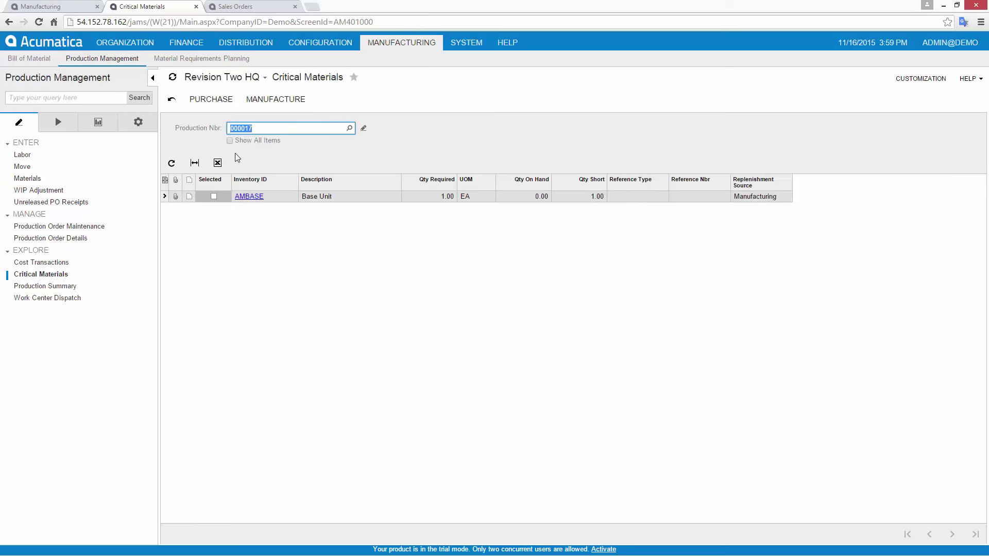
click(230, 140)
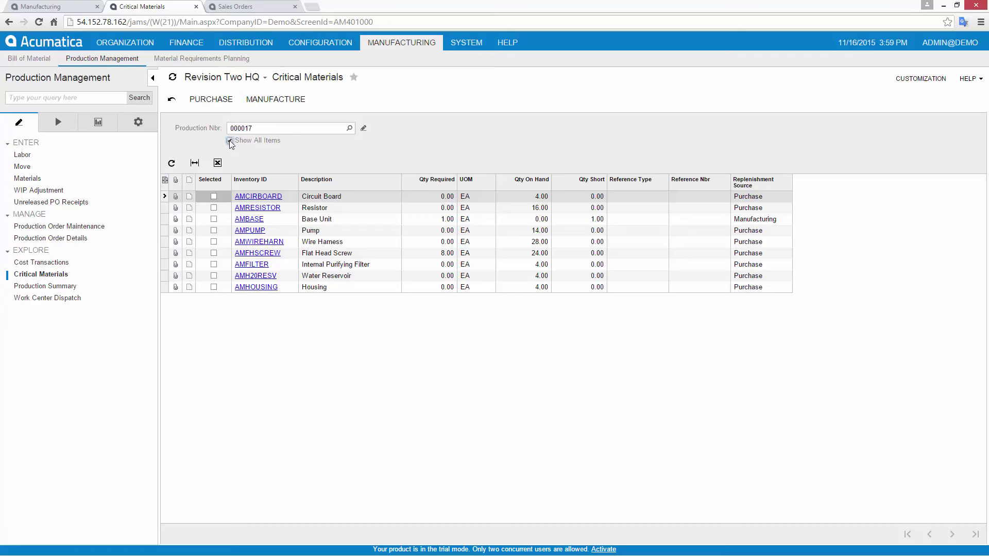
click(51, 226)
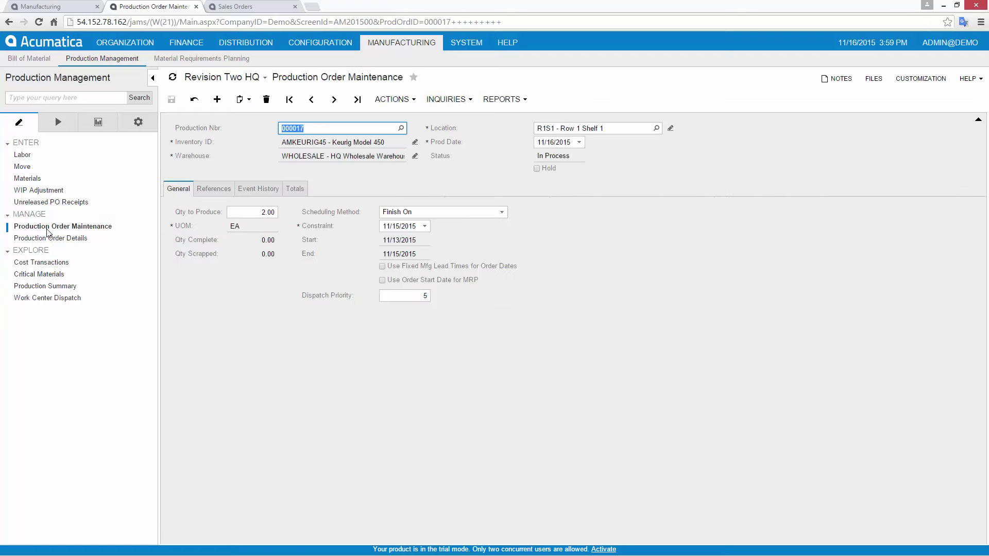
Check order 000017's totals, showing 121.85 actual material cost, and bring up the Labor menu options.
click(295, 190)
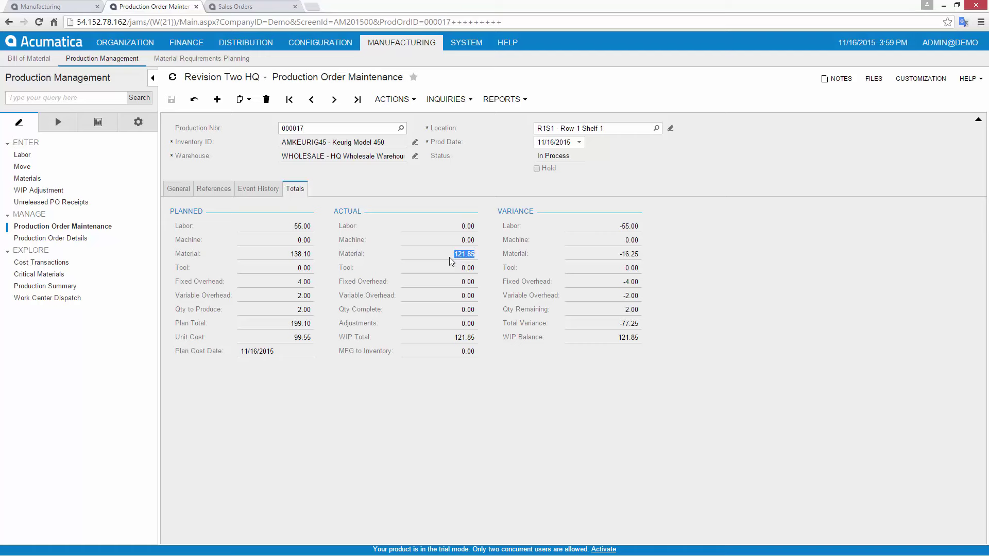
right_click(23, 158)
In a new labor batch, enter a labor line for order 000017, operation 0010.
click(62, 178)
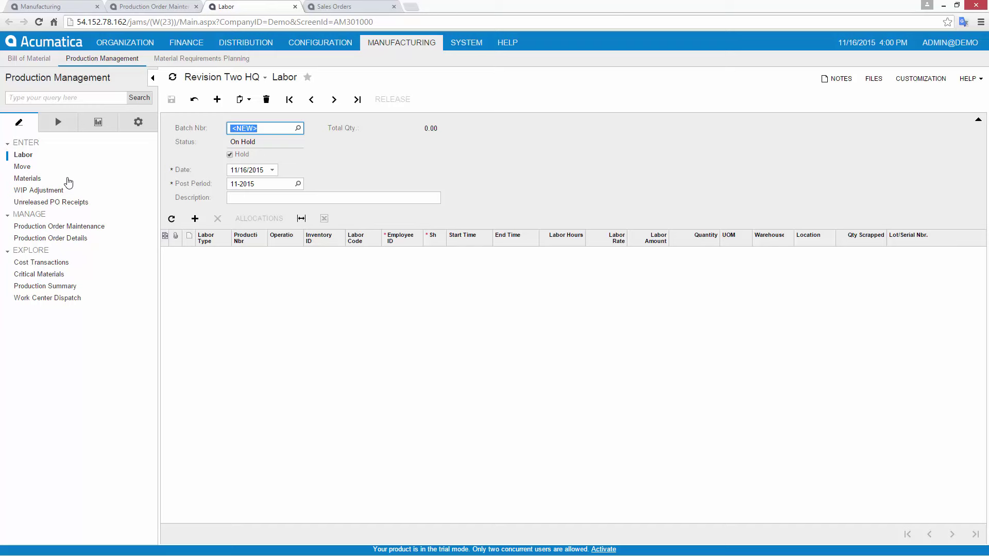
click(256, 197)
text(step 0010: labor)
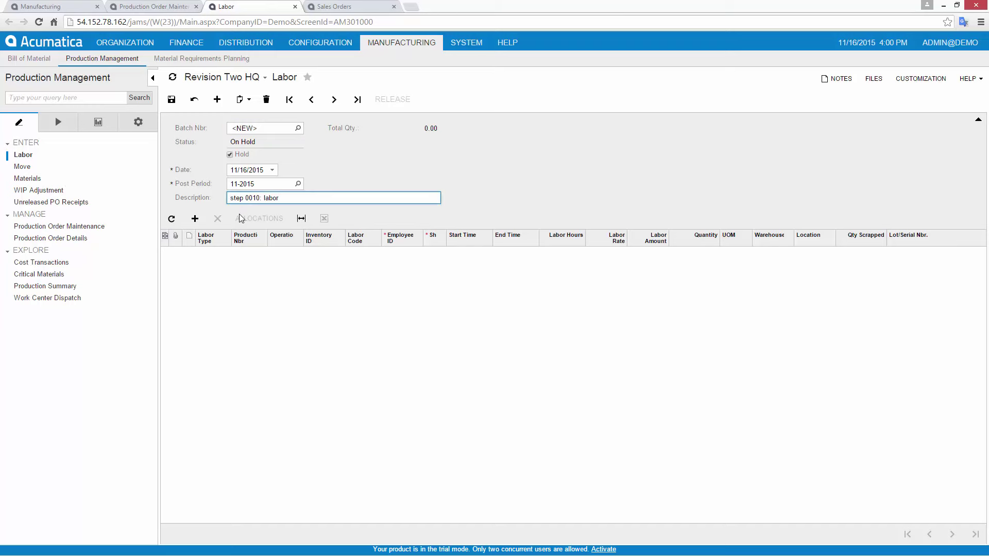
click(195, 219)
text(000017)
key(Tab)
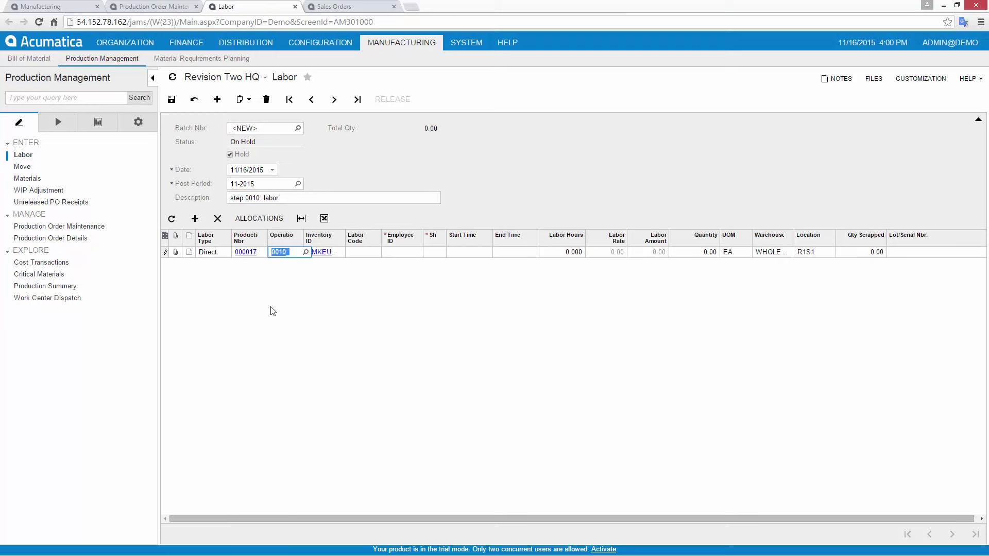
key(Tab)
key(Tab)
text(EP00000001)
key(Tab)
key(Tab)
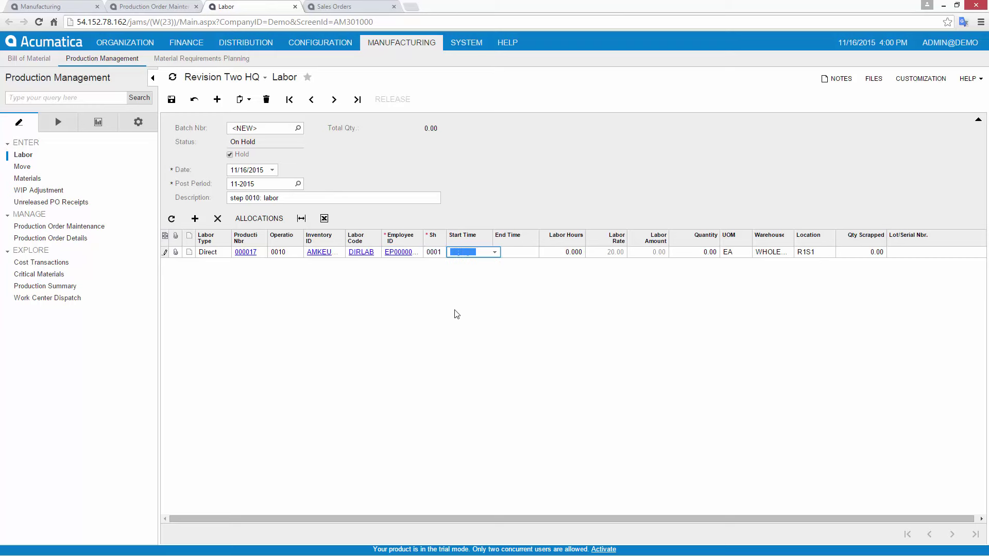
text(9:00 AM)
key(Tab)
text(9:30 AM)
key(Tab)
text(2)
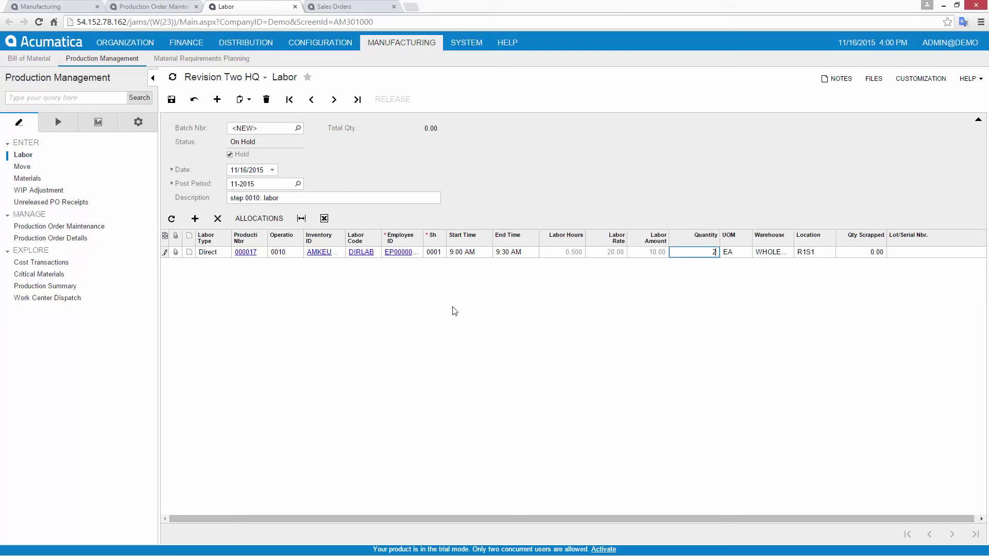
Save labor batch 000018, take it off hold, and release it.
click(172, 99)
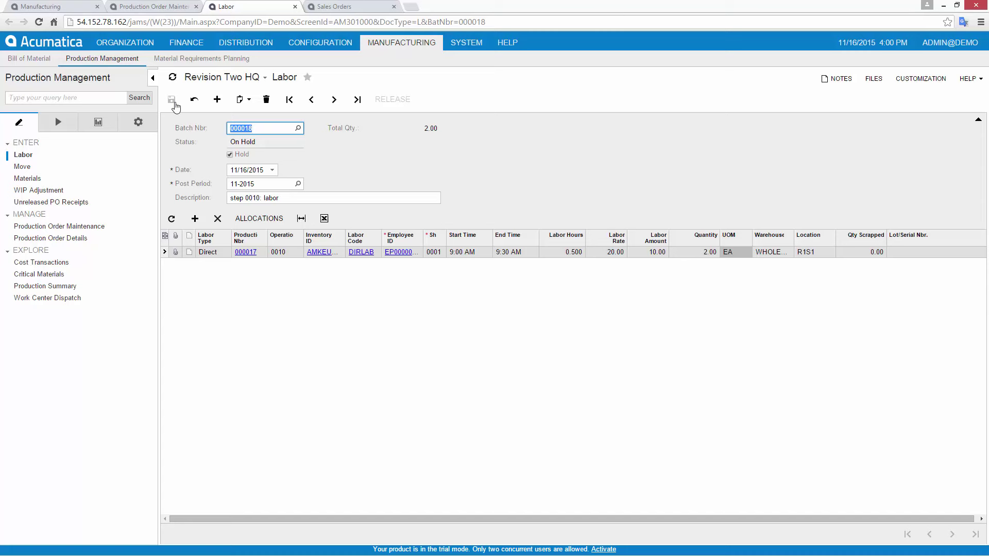
click(229, 154)
click(384, 101)
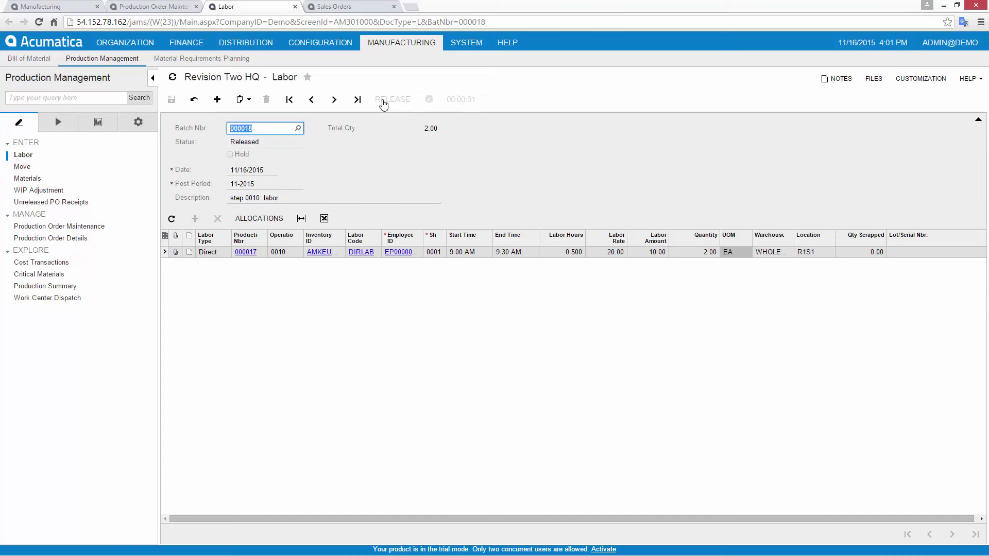
click(217, 100)
text(op 0050: complete production)
Enter labor batch 000020 for operation 0050, 11:00–11:30, take it off hold and save it.
click(195, 218)
key(Tab)
key(Tab)
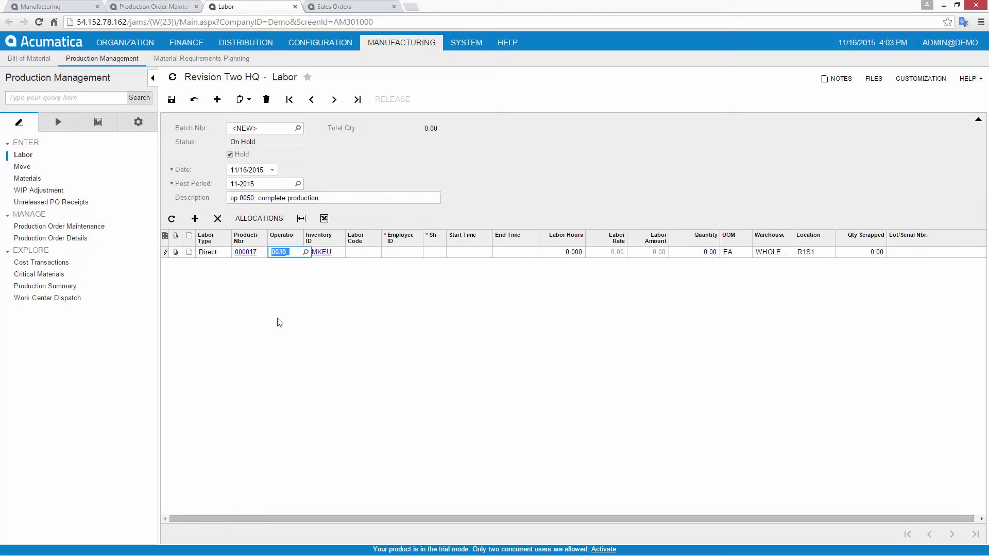
key(Tab)
text(EP00000001)
key(Tab)
key(Tab)
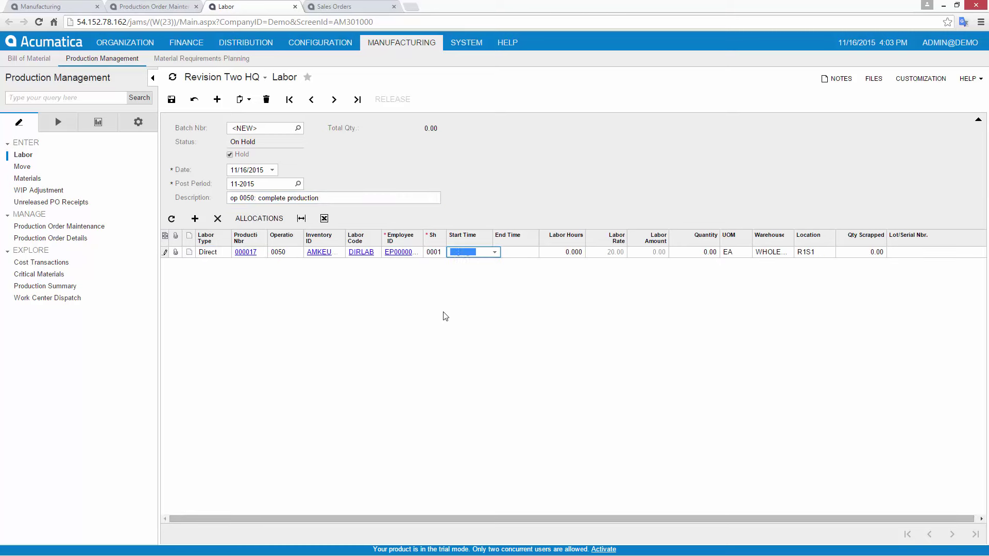
text(1100)
key(Tab)
text(1130)
key(Tab)
key(Tab)
key(Tab)
click(230, 154)
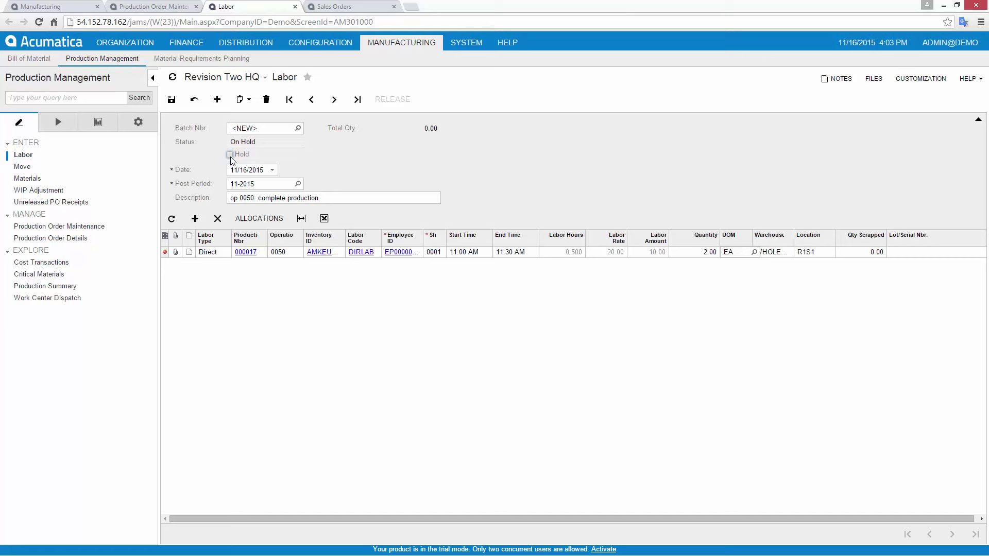
key(ctrl+s)
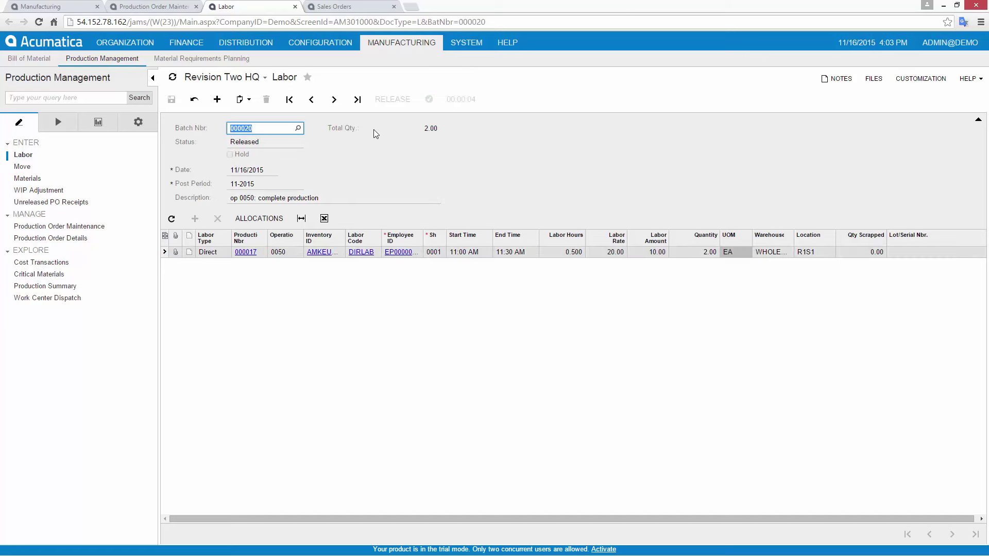
Check production order 000017, now Completed, and bring up the Inventory Receipts options.
click(178, 8)
click(246, 42)
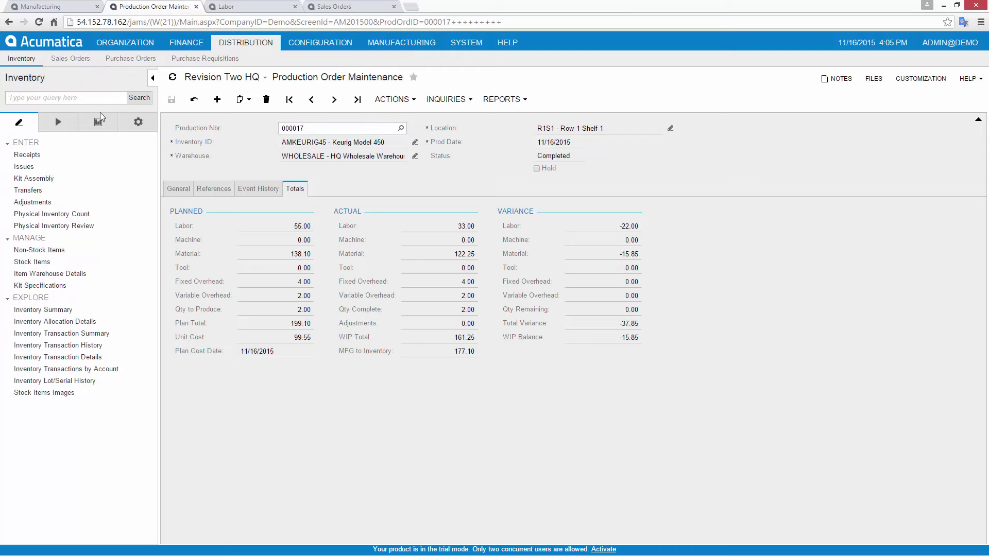
right_click(29, 156)
Verify receipt 000241's Keurig line allocations list serials SRS000005 and SRS000006, then close Receipts.
click(59, 179)
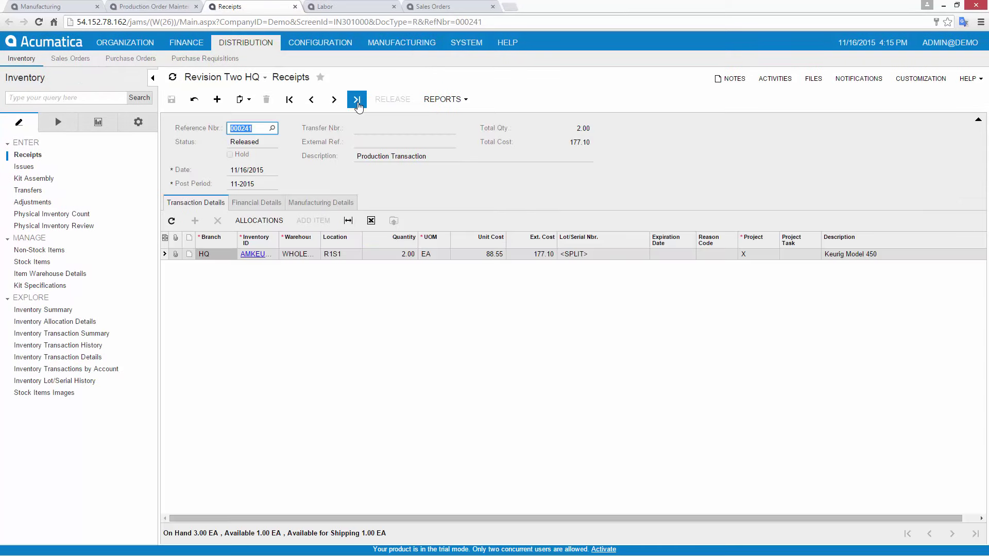
click(406, 156)
mouse_move(491, 237)
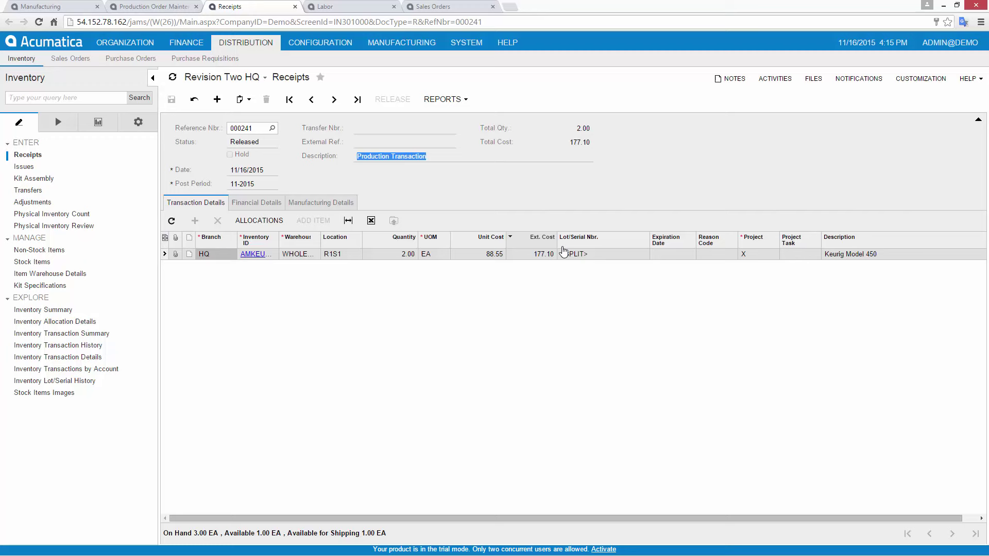
click(577, 254)
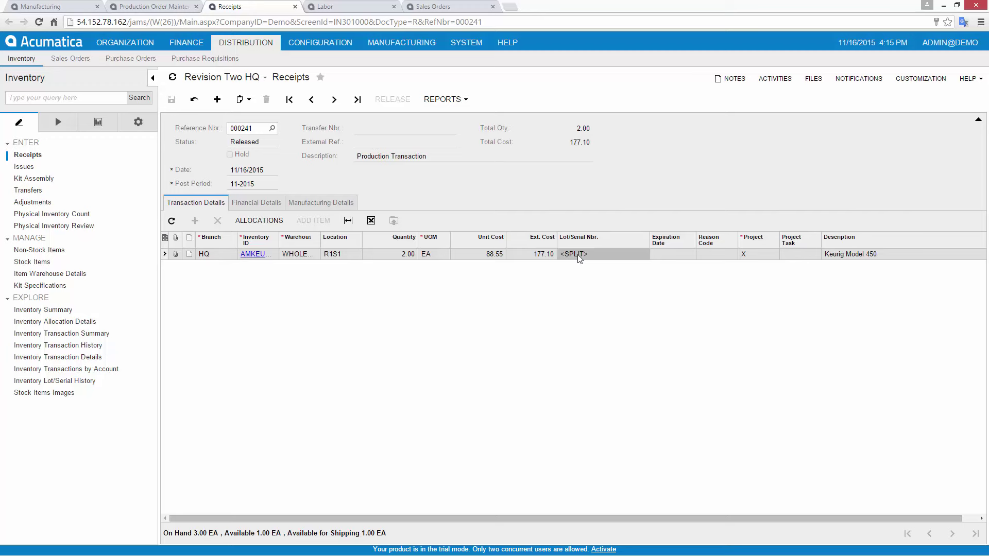
click(273, 224)
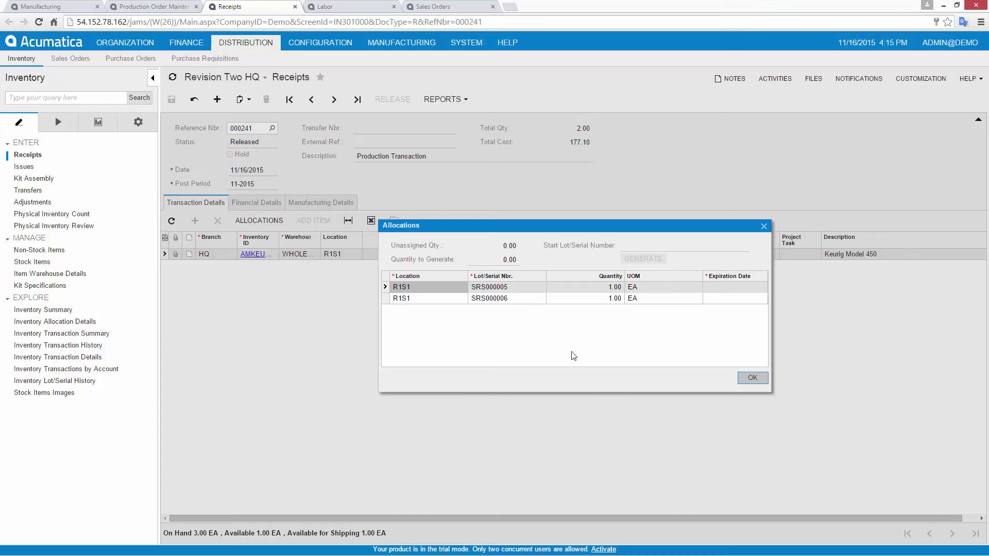
click(752, 378)
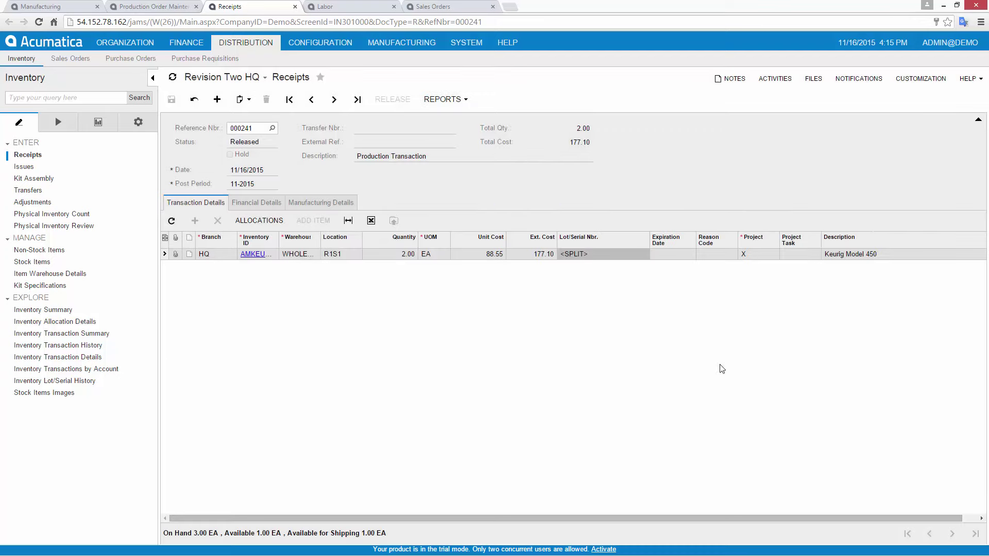
click(295, 7)
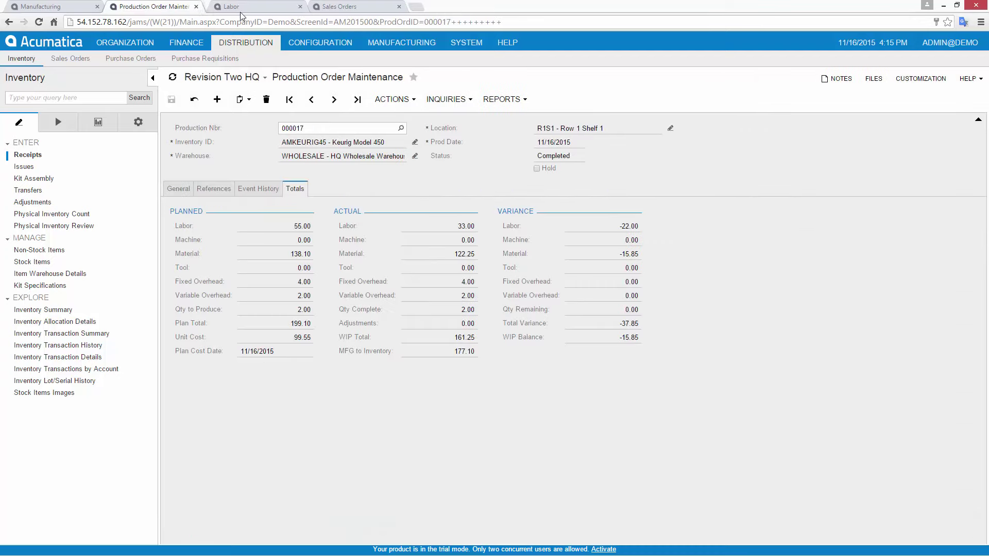
Review order 000017's event history and the AMCIRBOARD serials issued in batch MATL000013.
click(261, 190)
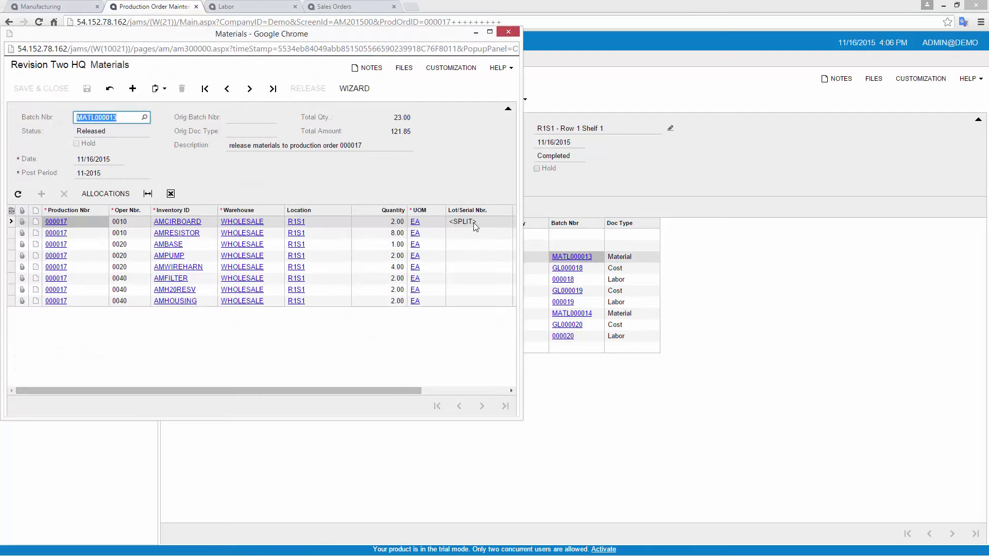
click(474, 223)
click(104, 196)
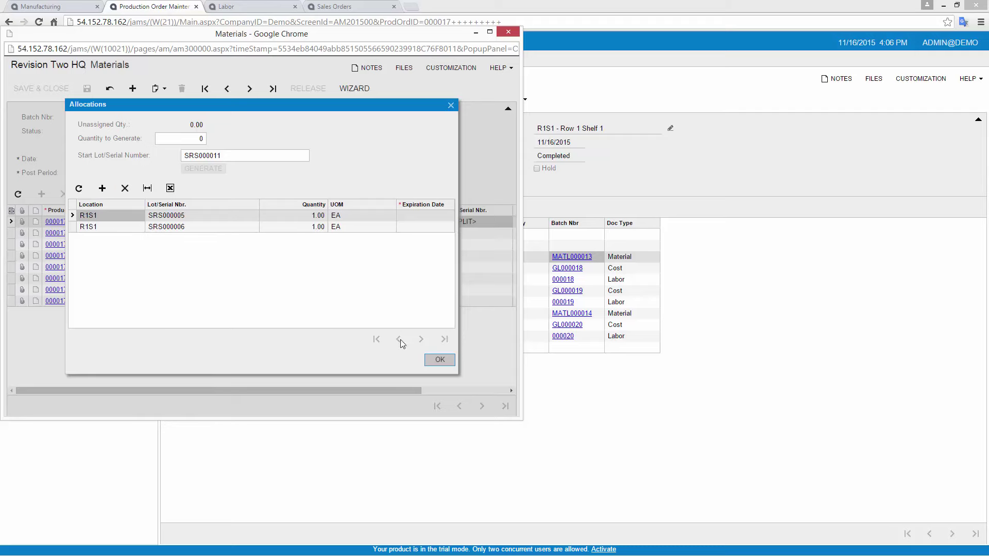
click(440, 360)
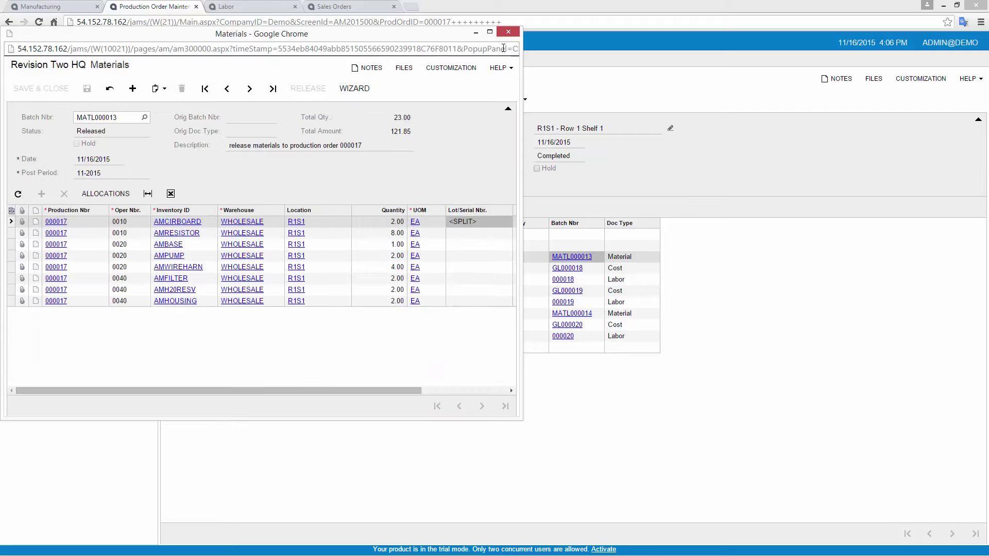
click(507, 32)
Create shipment 000762 from SO003367 for two Keurig Model 450 units, then return to the dashboard.
click(346, 8)
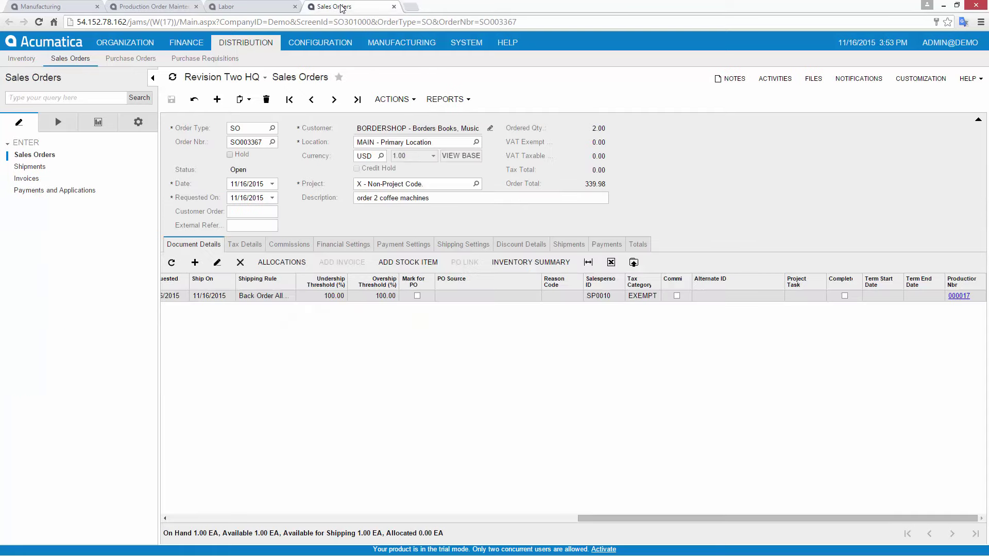
click(398, 105)
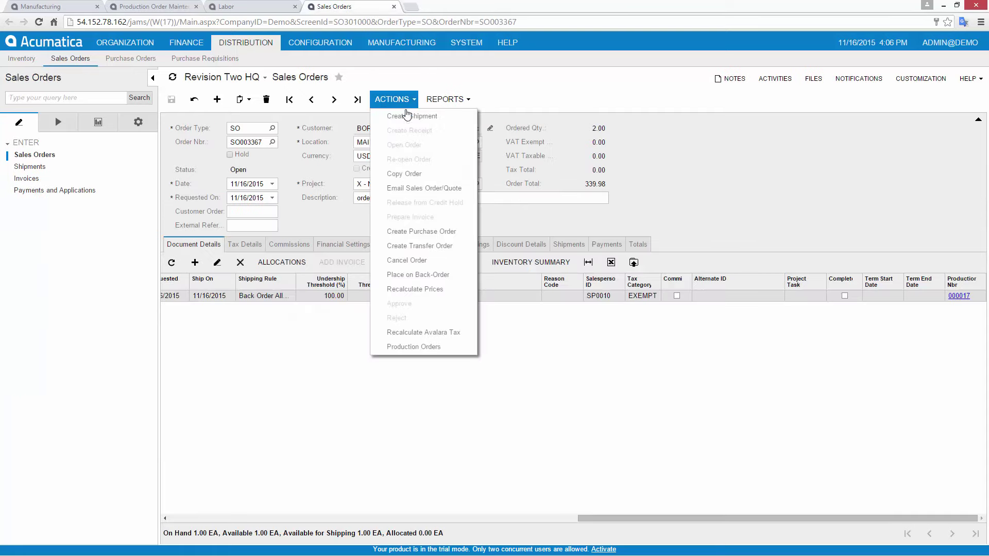
click(409, 117)
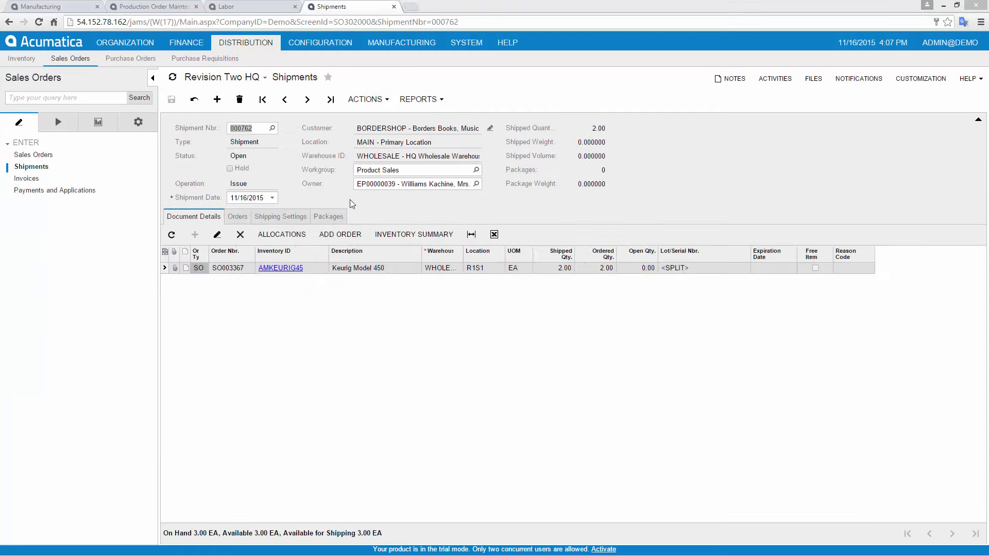
click(50, 7)
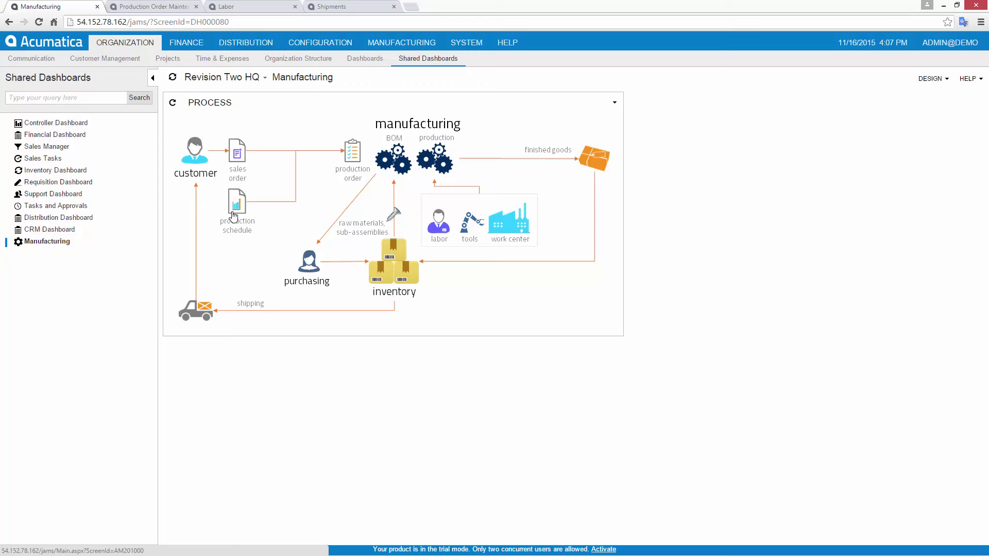
Add a Master Production Schedule line for AMKEURIG45 dated 11/16/2015 at WHOLESALE.
click(235, 217)
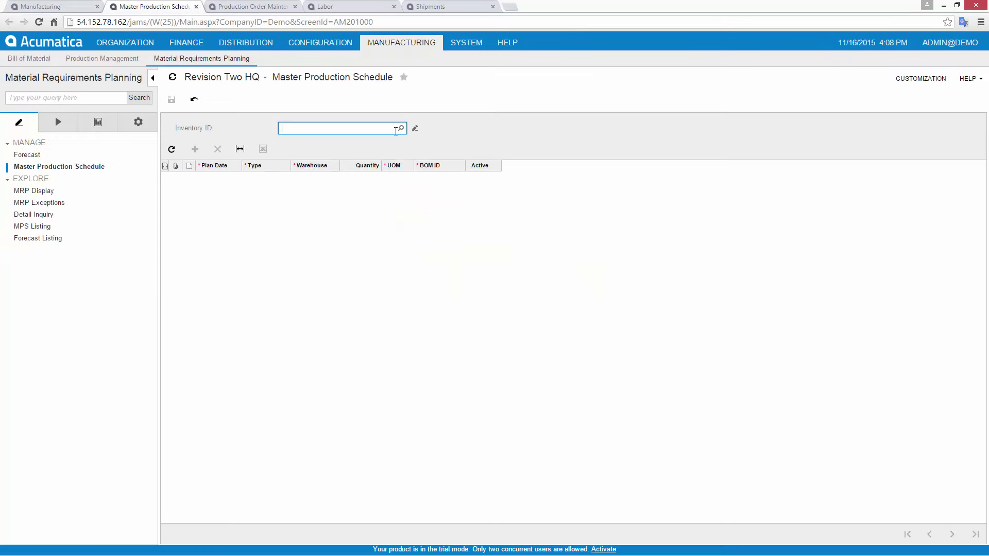
text(AMKEURIG45)
click(195, 148)
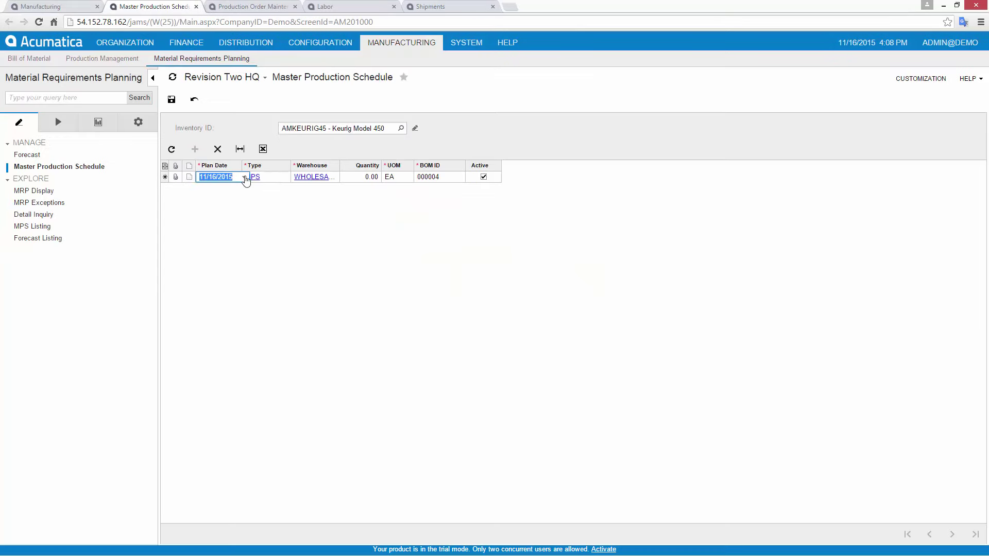